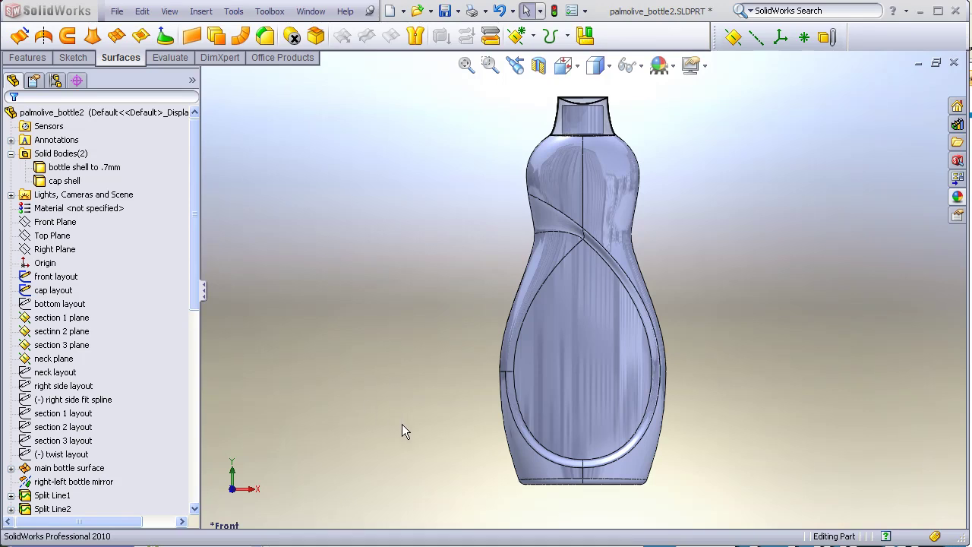
Orbit the finished bottle through tilted, side and upright views, briefly picking the front label face.
middle_drag(402, 427, 434, 312)
middle_drag(466, 362, 609, 277)
click(610, 273)
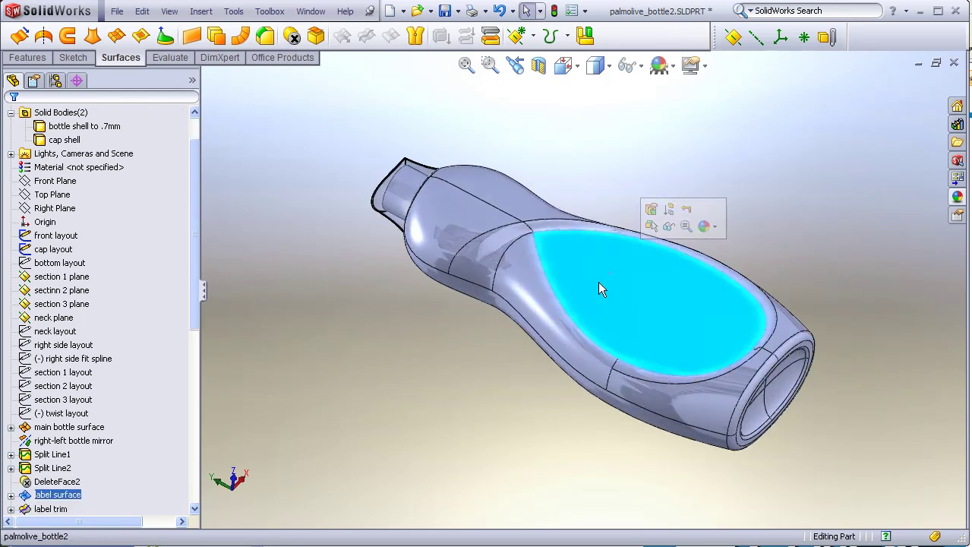
click(519, 384)
middle_drag(558, 255, 529, 231)
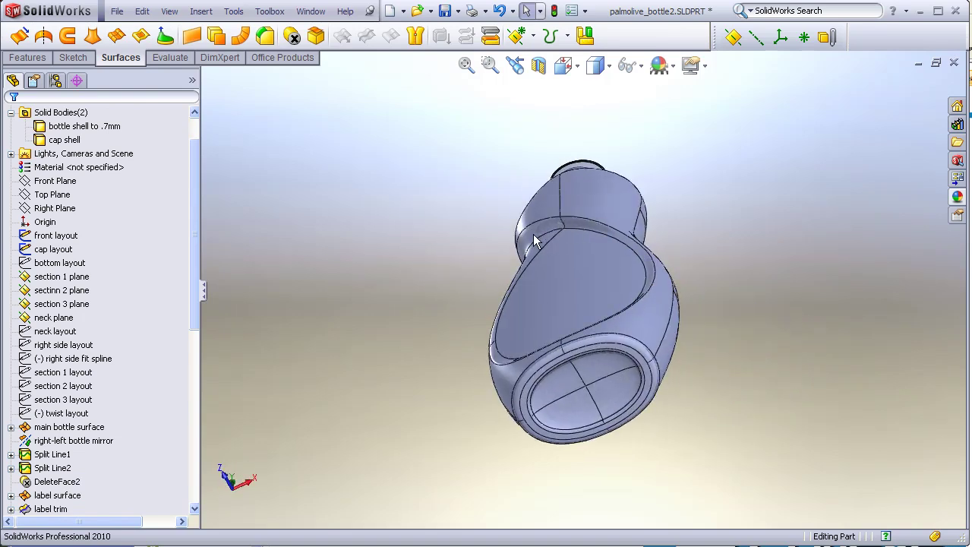
middle_drag(650, 276, 704, 278)
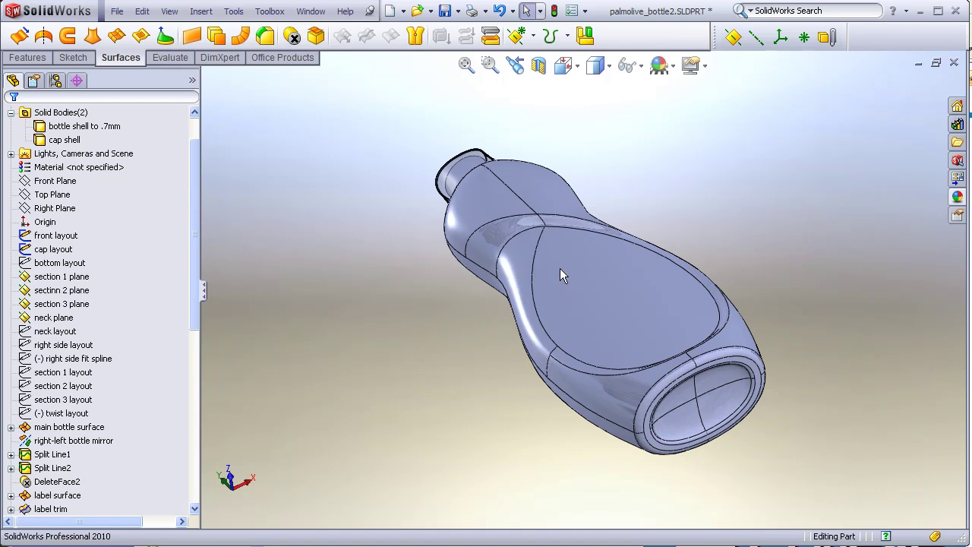
mouse_move(557, 292)
middle_down()
mouse_move(603, 228)
mouse_move(625, 218)
mouse_move(543, 282)
middle_up()
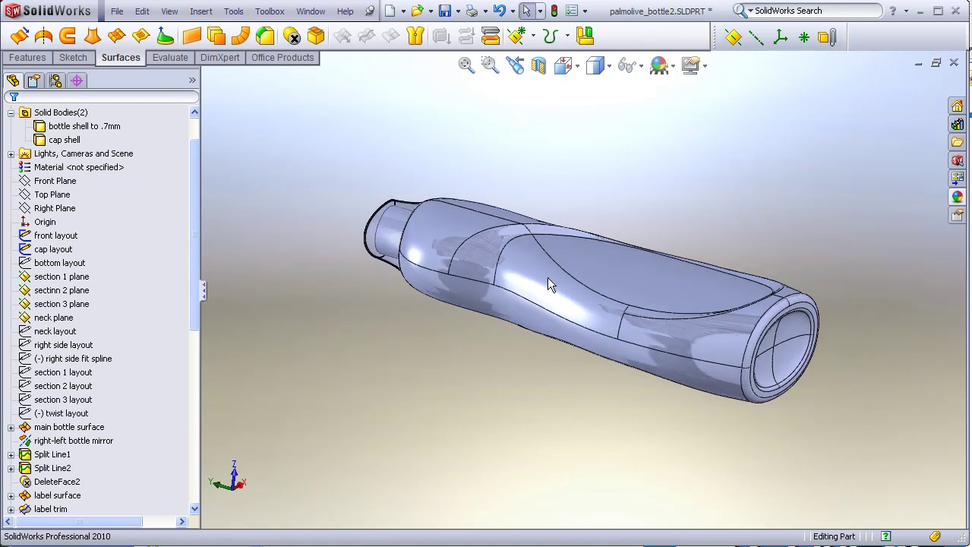
middle_drag(561, 221, 523, 290)
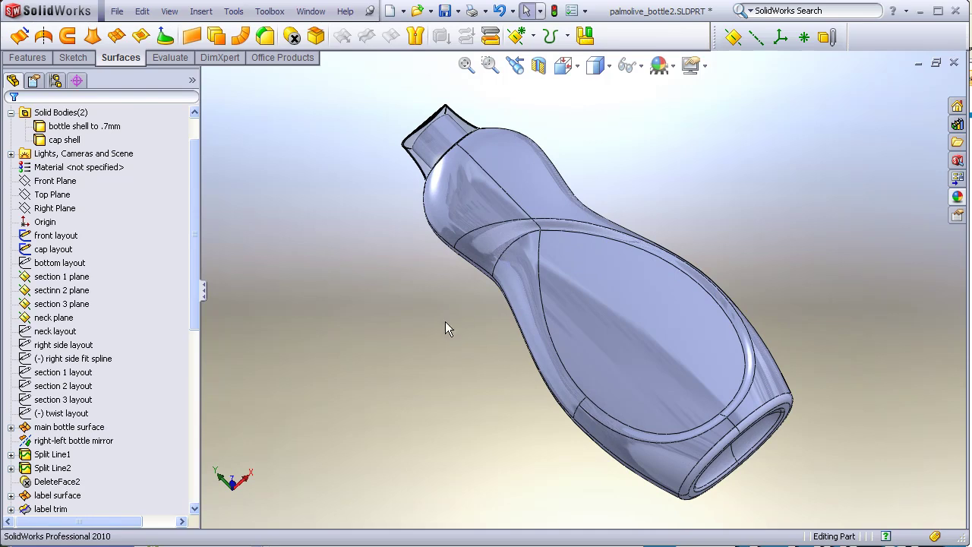
middle_drag(446, 321, 516, 270)
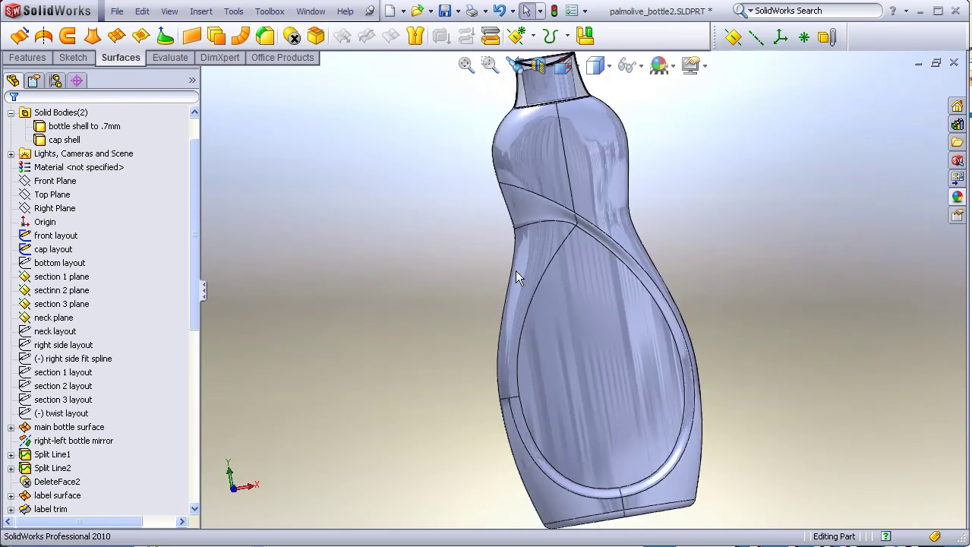
middle_drag(496, 382, 659, 270)
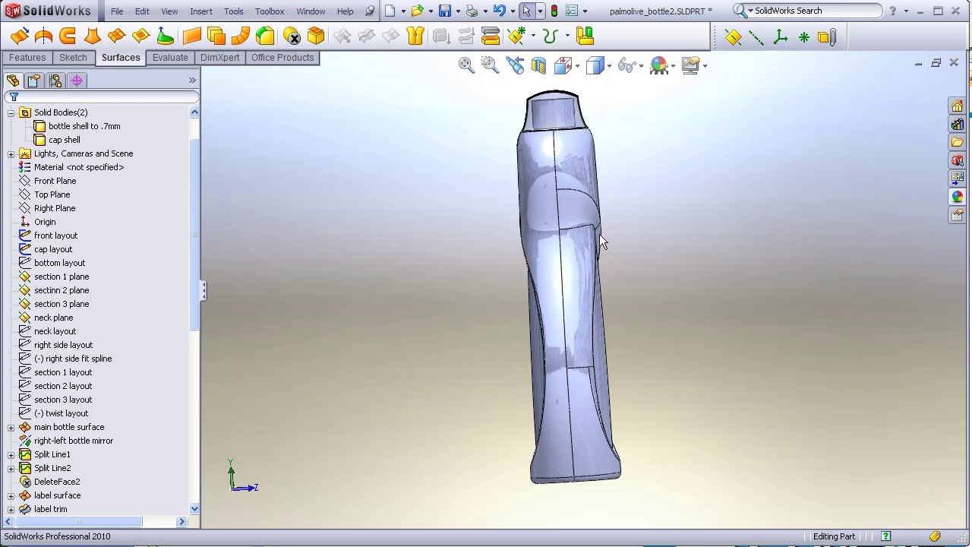
Orbit and zoom to inspect the bottle's side and front label surfaces.
middle_drag(624, 245, 600, 244)
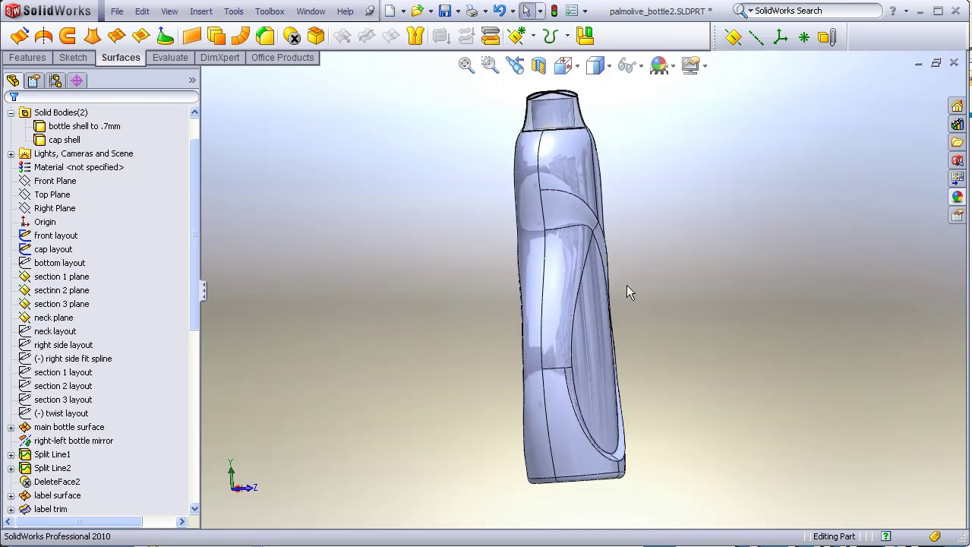
middle_drag(627, 287, 612, 280)
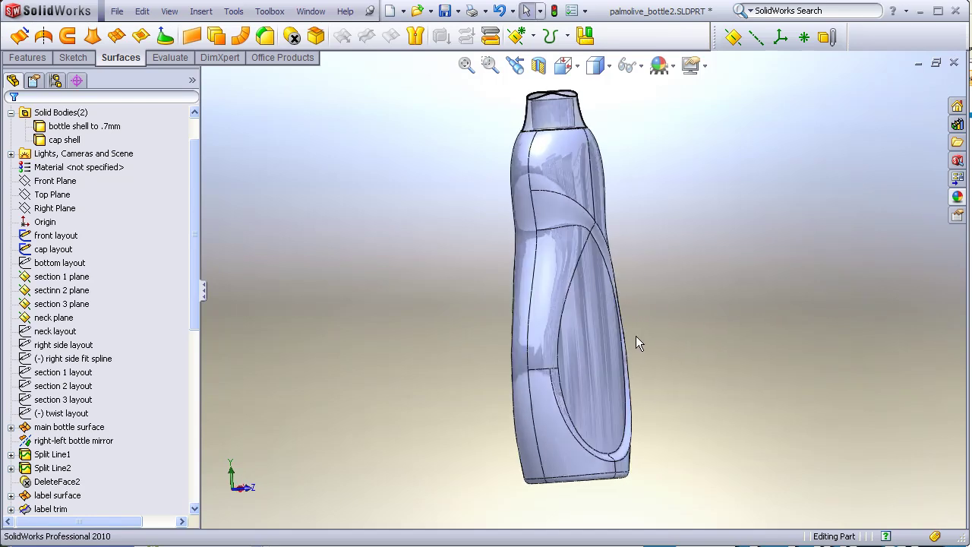
middle_drag(636, 343, 652, 361)
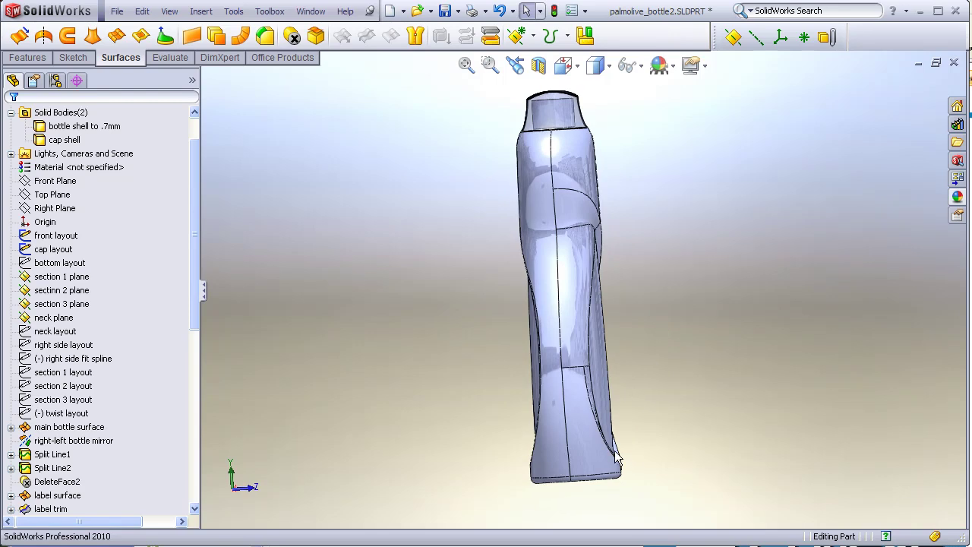
middle_drag(638, 442, 501, 263)
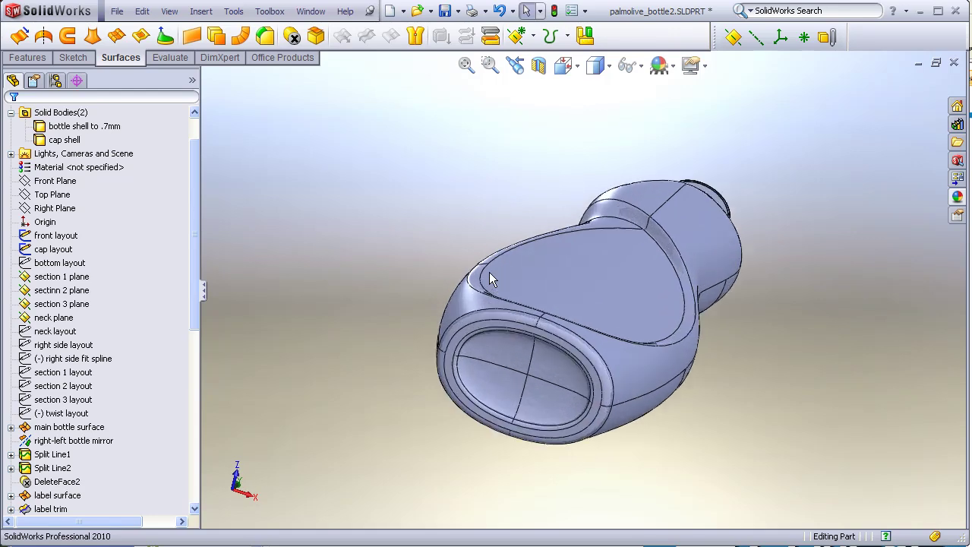
scroll(490, 277, down, 5)
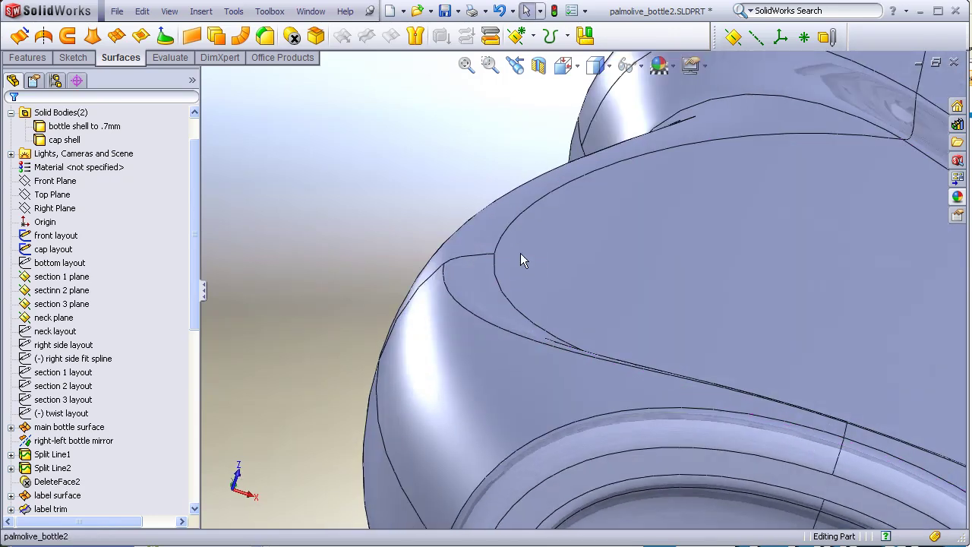
scroll(616, 249, up, 5)
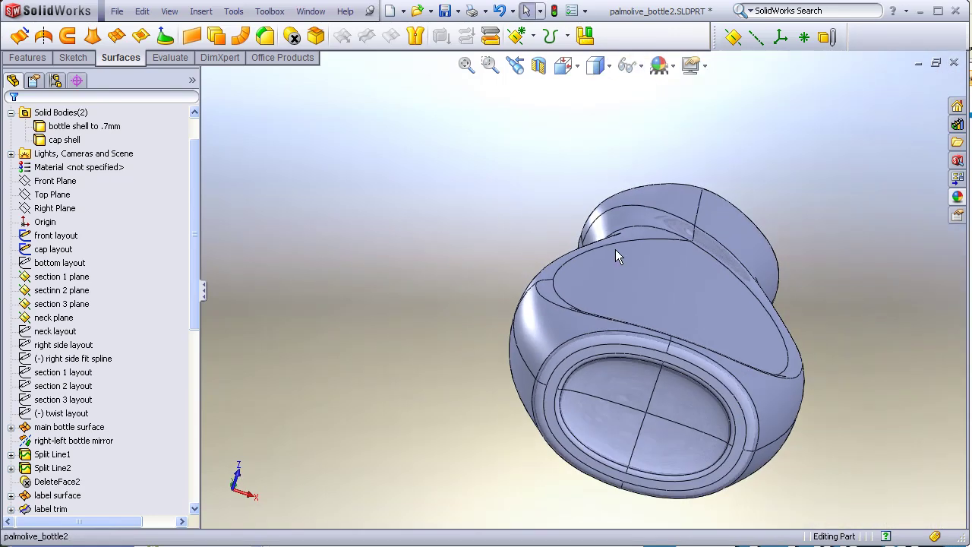
Show the bottle in Front view, shaded without edges, then orbit to check its open base.
click(563, 65)
click(590, 116)
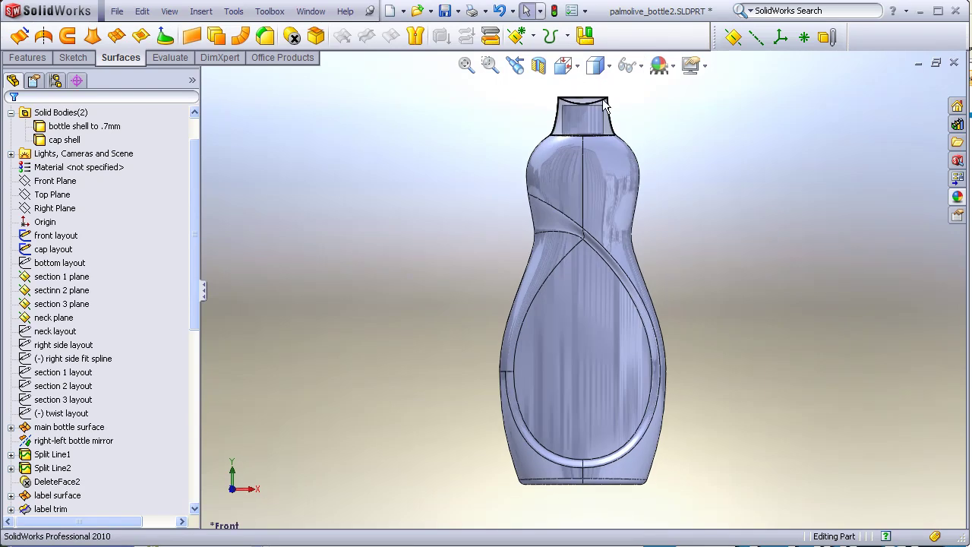
click(600, 67)
click(597, 116)
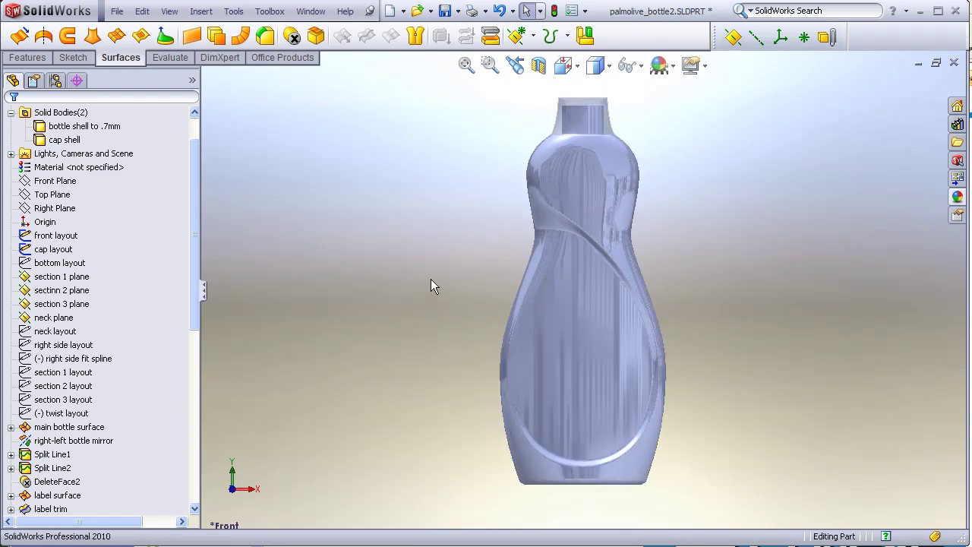
middle_drag(431, 279, 467, 162)
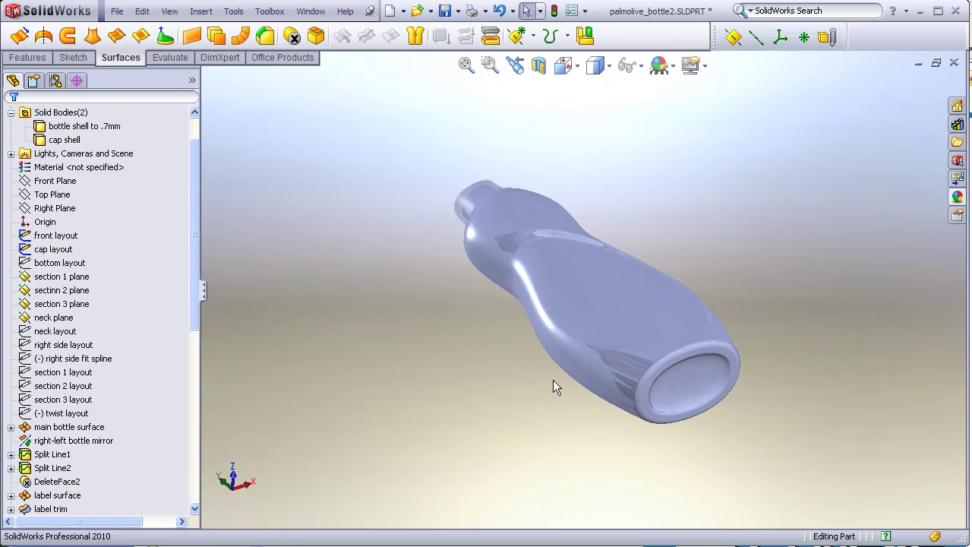
middle_drag(553, 382, 521, 373)
key(ctrl+1)
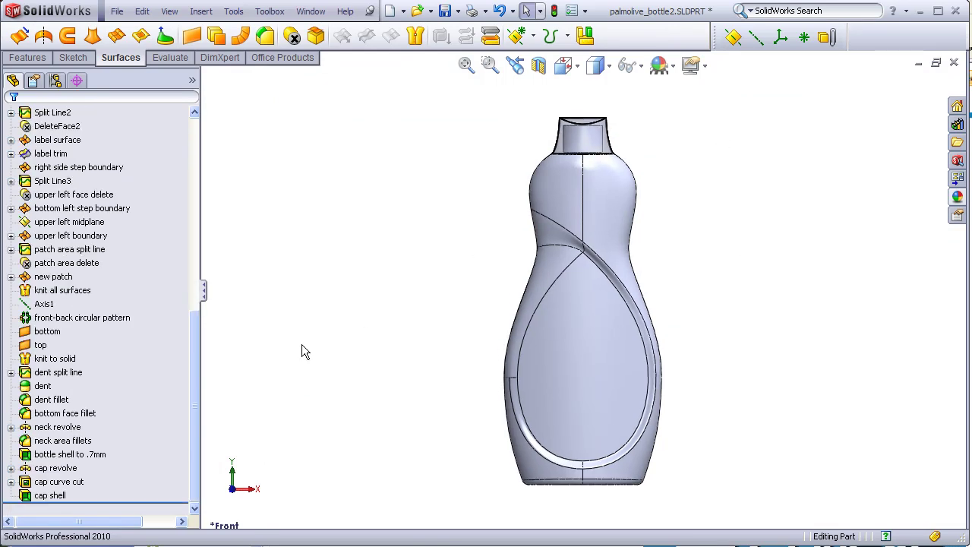
Roll the feature history back and reveal the hidden layout sketches with Hide All Types.
drag(164, 503, 136, 368)
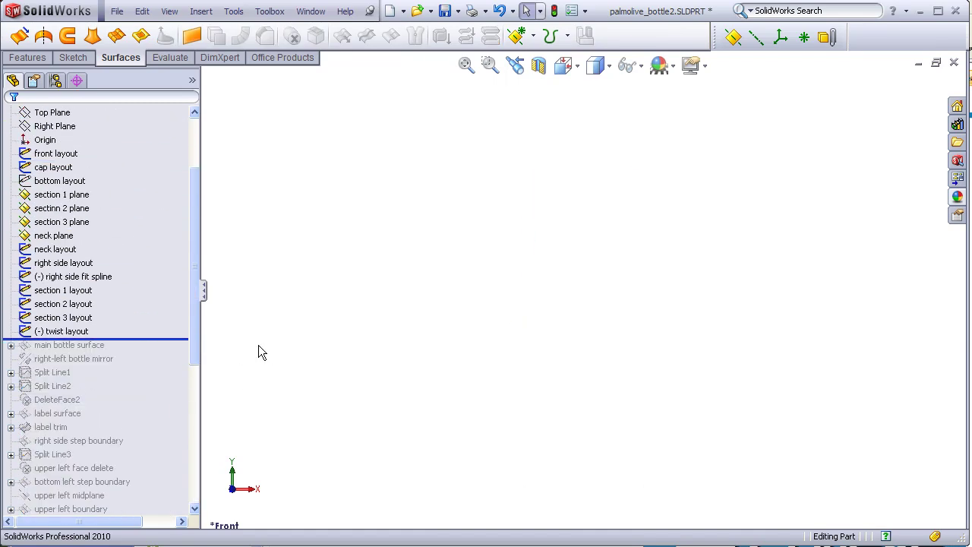
click(170, 11)
click(170, 124)
Roll back past the twist layout to below section 3 layout and orbit the wireframe sketches.
mouse_move(357, 259)
middle_down()
mouse_move(330, 282)
mouse_move(314, 316)
middle_up()
drag(152, 336, 159, 325)
mouse_move(284, 335)
middle_down()
mouse_move(321, 328)
mouse_move(343, 342)
mouse_move(329, 326)
mouse_move(375, 309)
middle_up()
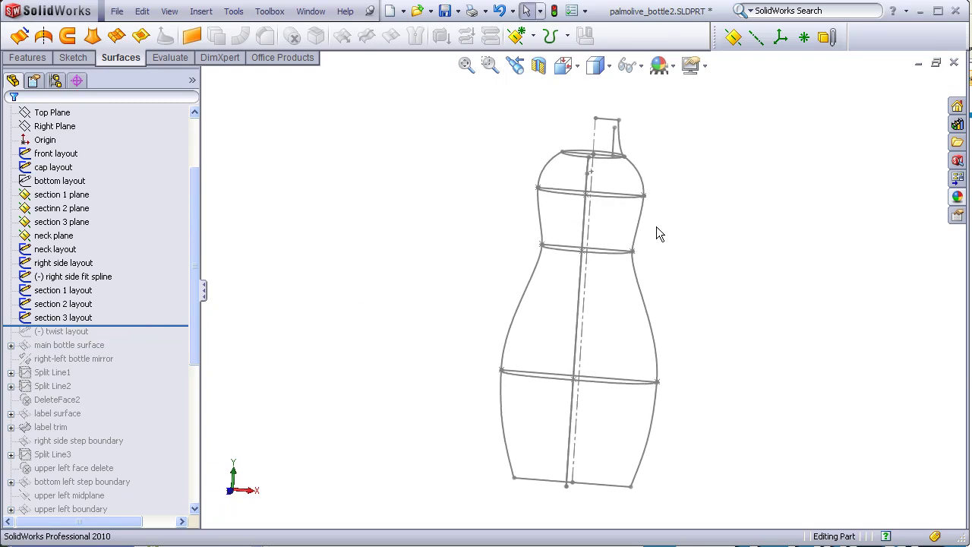
mouse_move(664, 425)
middle_down()
mouse_move(709, 345)
mouse_move(599, 337)
middle_up()
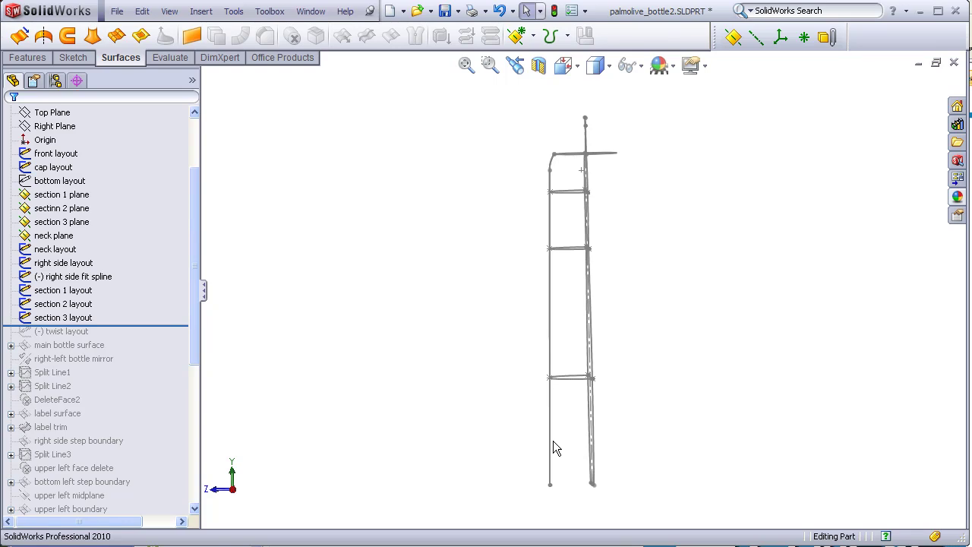
middle_drag(530, 189, 553, 296)
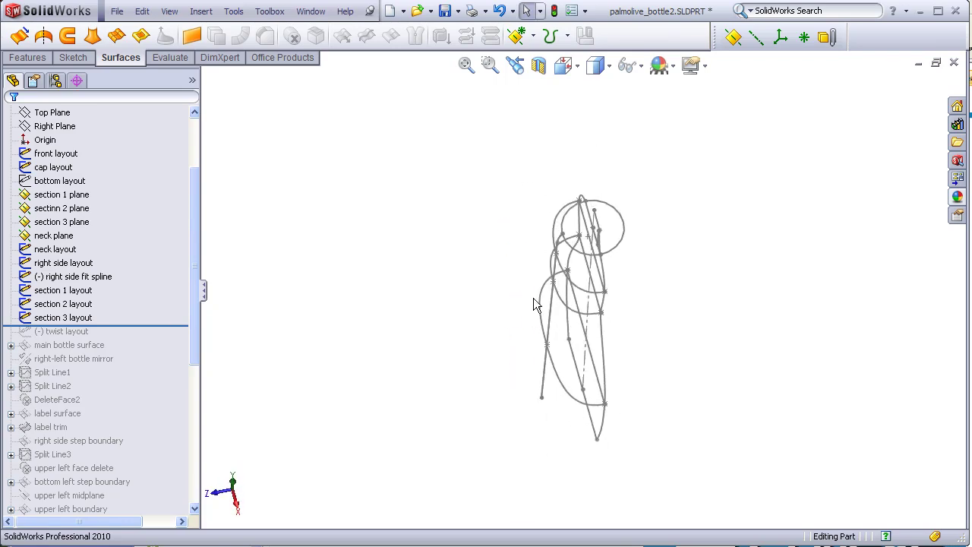
middle_drag(413, 313, 455, 165)
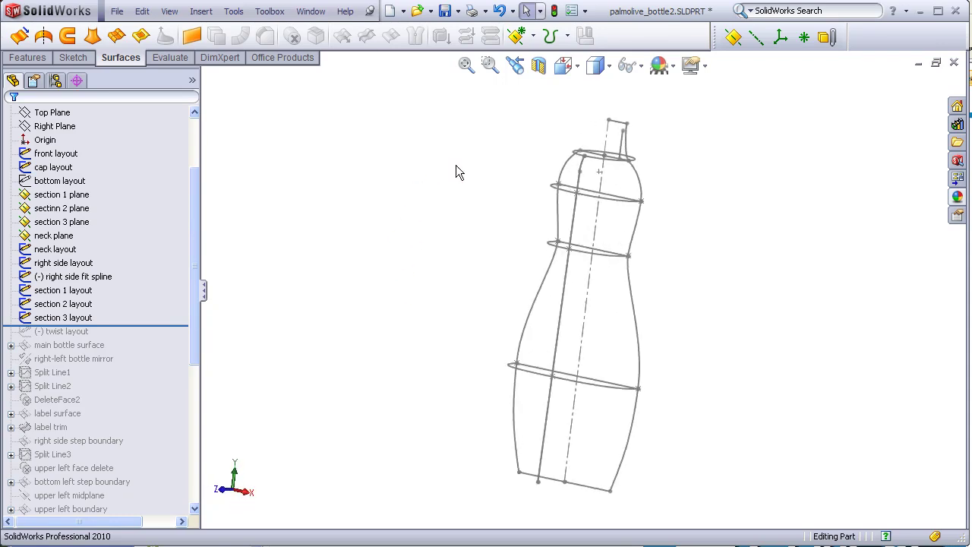
From the Front view, roll forward through the twist layout and on to the main bottle surface.
click(564, 67)
click(590, 116)
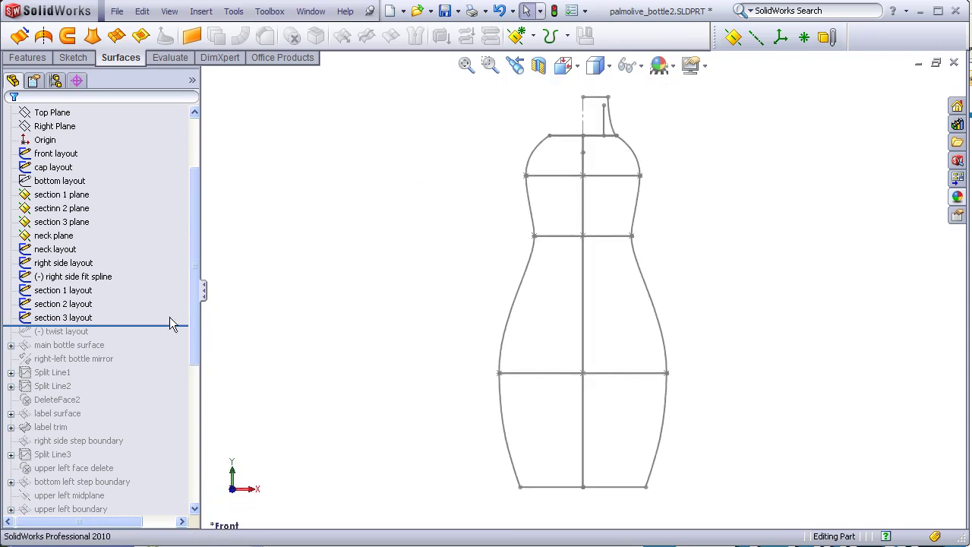
drag(176, 325, 174, 338)
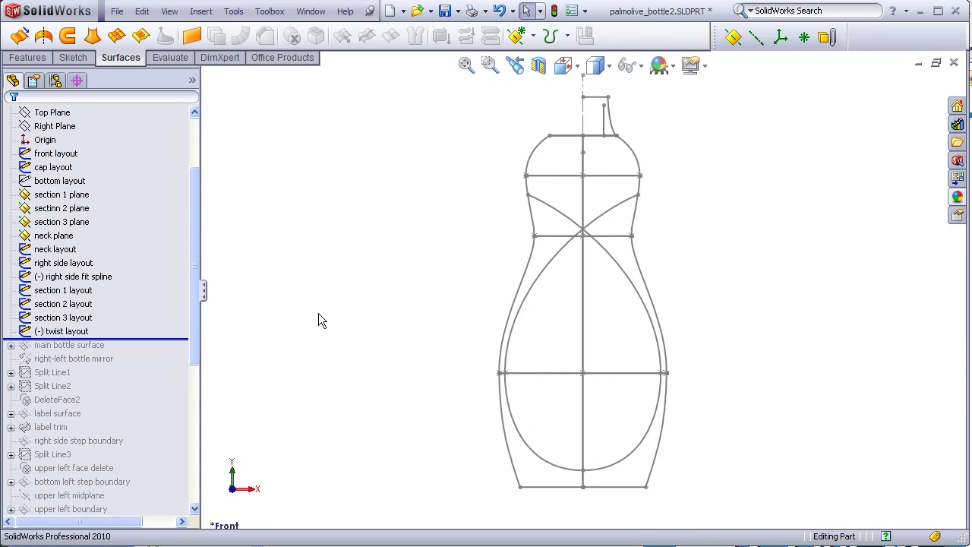
middle_drag(228, 338, 287, 377)
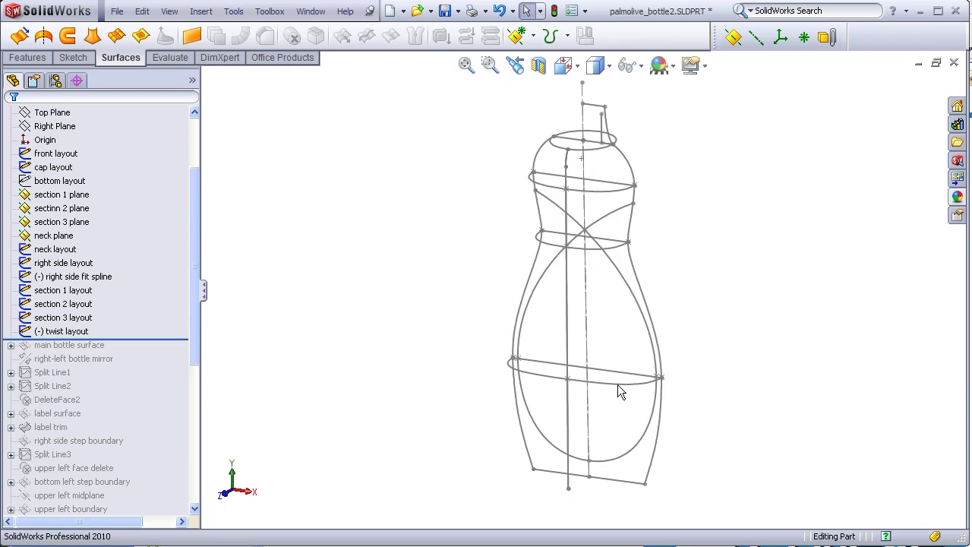
drag(169, 341, 173, 357)
Roll forward through the right-left bottle mirror, hide sketches, view Front, then add Split Line1 and Split Line2.
mouse_move(371, 338)
middle_down()
mouse_move(412, 304)
mouse_move(367, 327)
middle_up()
drag(175, 365, 175, 378)
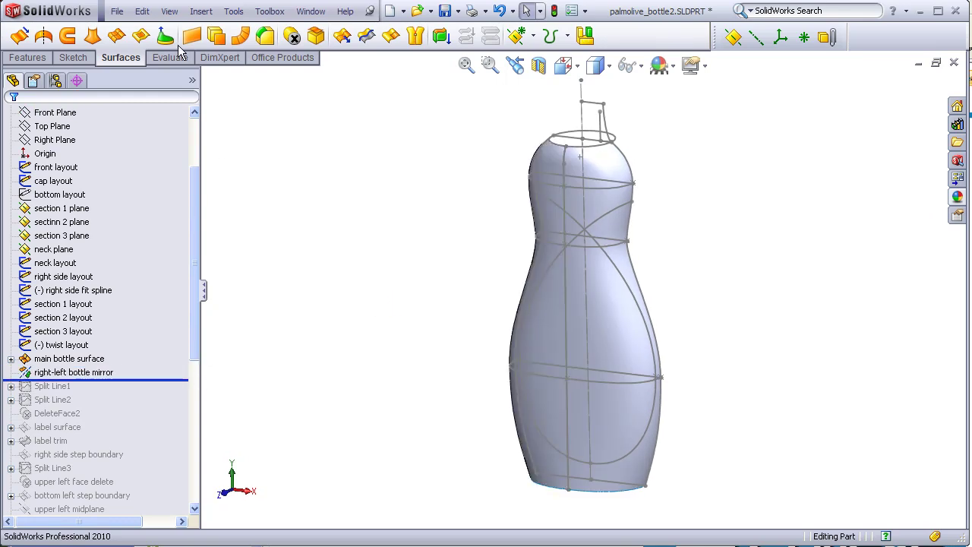
click(169, 10)
click(195, 123)
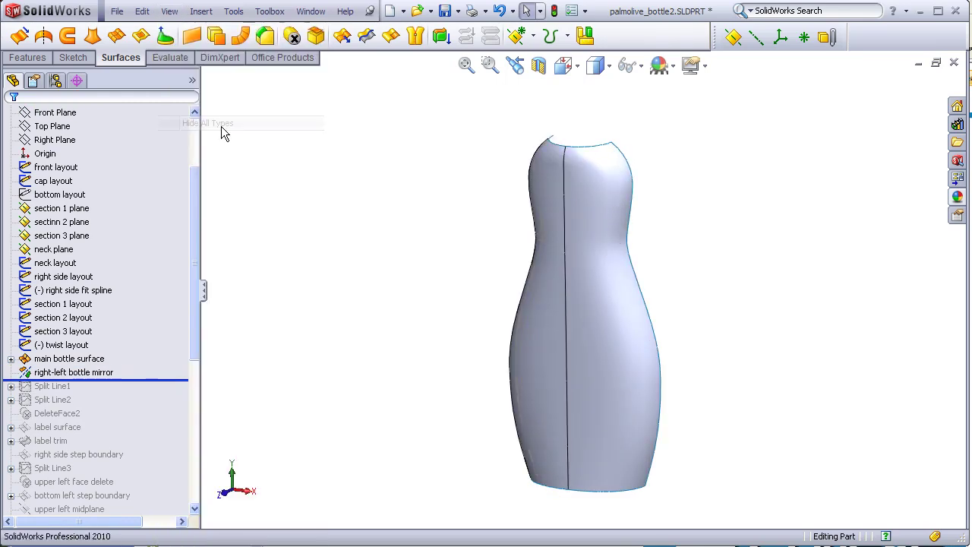
click(563, 66)
click(591, 124)
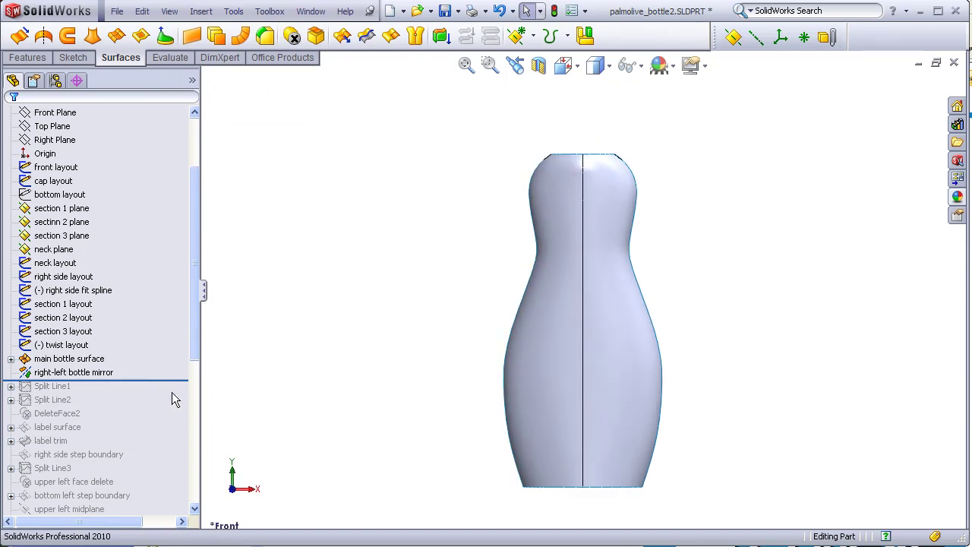
drag(178, 382, 167, 407)
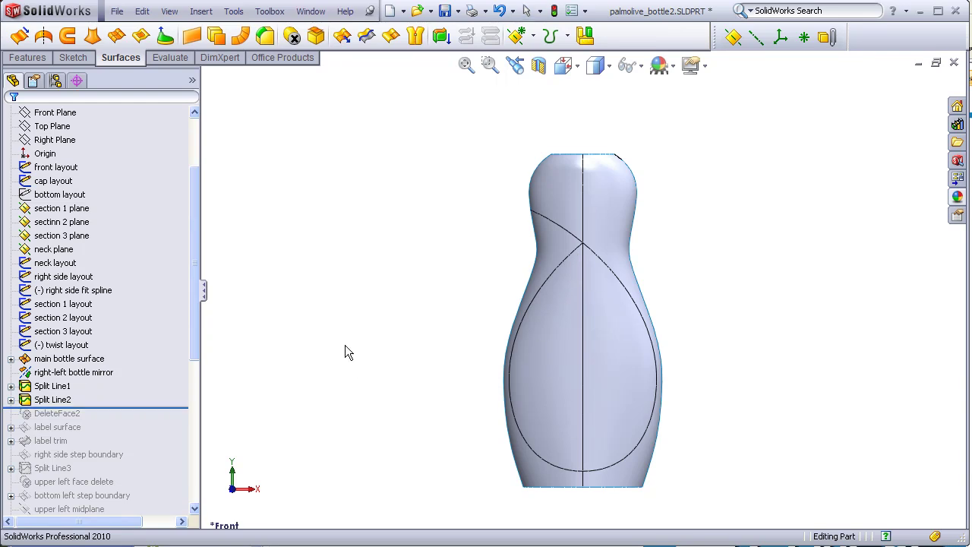
Roll forward through DeleteFace2 to remove the teardrop label face and view the cut-out's edge.
middle_drag(345, 351, 297, 393)
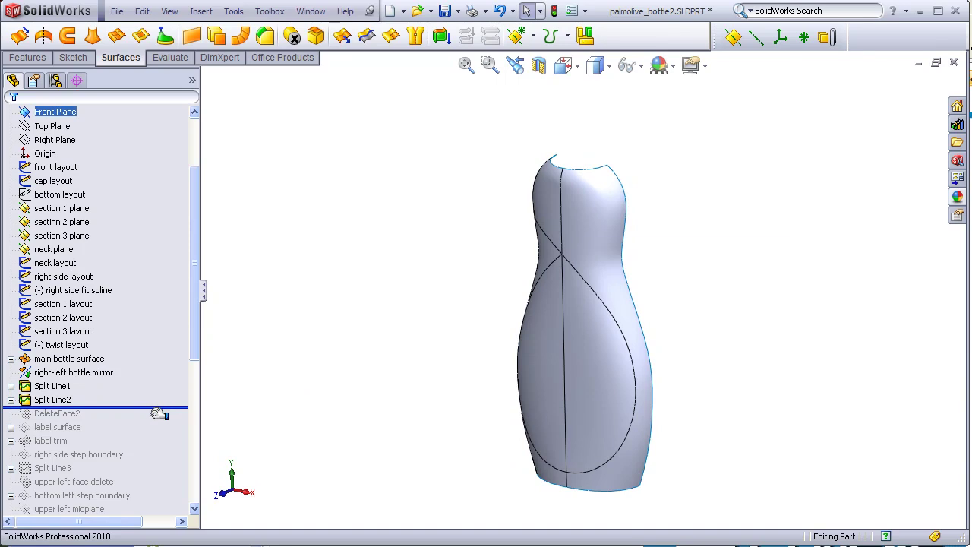
drag(158, 408, 158, 419)
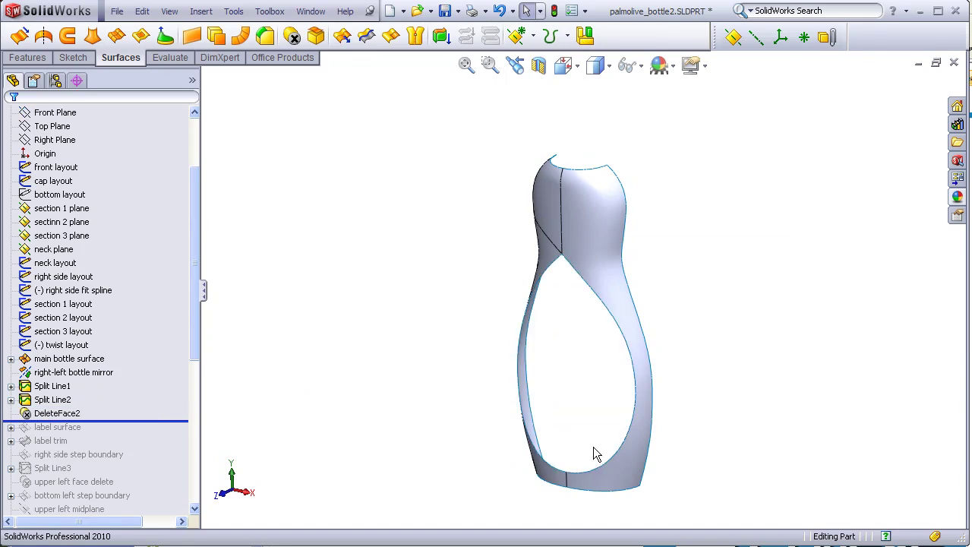
middle_drag(597, 454, 716, 433)
Roll forward to add the label surface and orbit to inspect it nearly edge-on.
drag(169, 422, 174, 434)
middle_drag(313, 416, 353, 403)
middle_drag(325, 248, 316, 155)
Orbit to side then front, and roll forward past label trim to inset the teardrop panel.
middle_drag(369, 315, 244, 290)
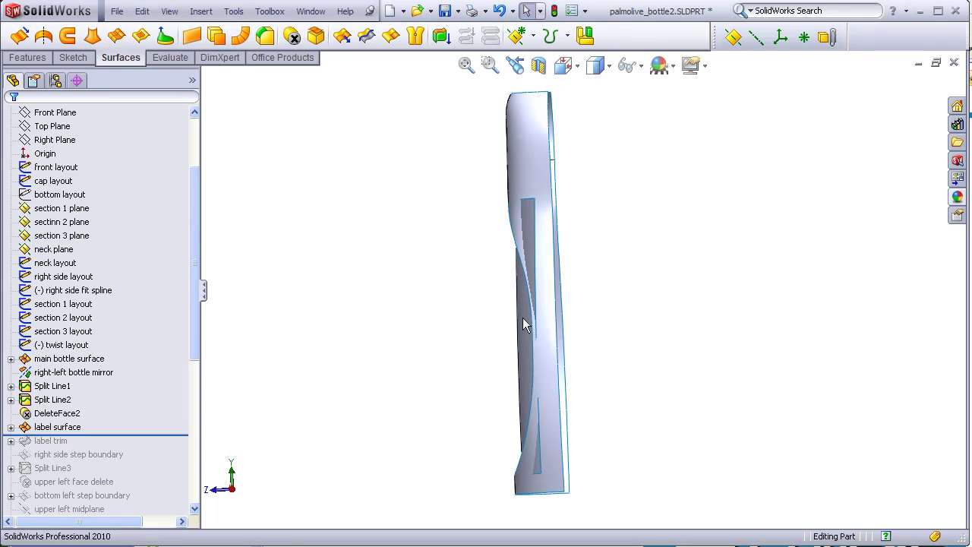
middle_drag(393, 363, 486, 361)
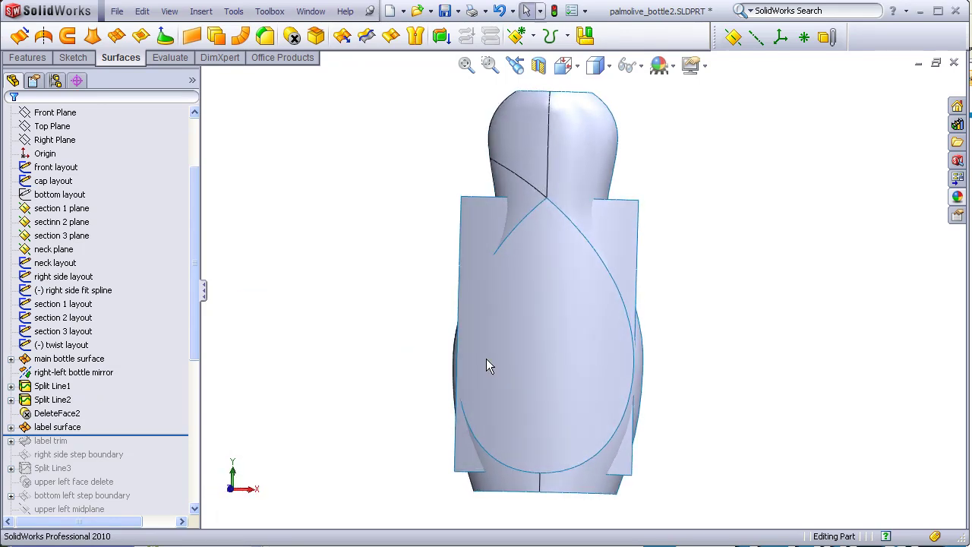
drag(174, 435, 174, 448)
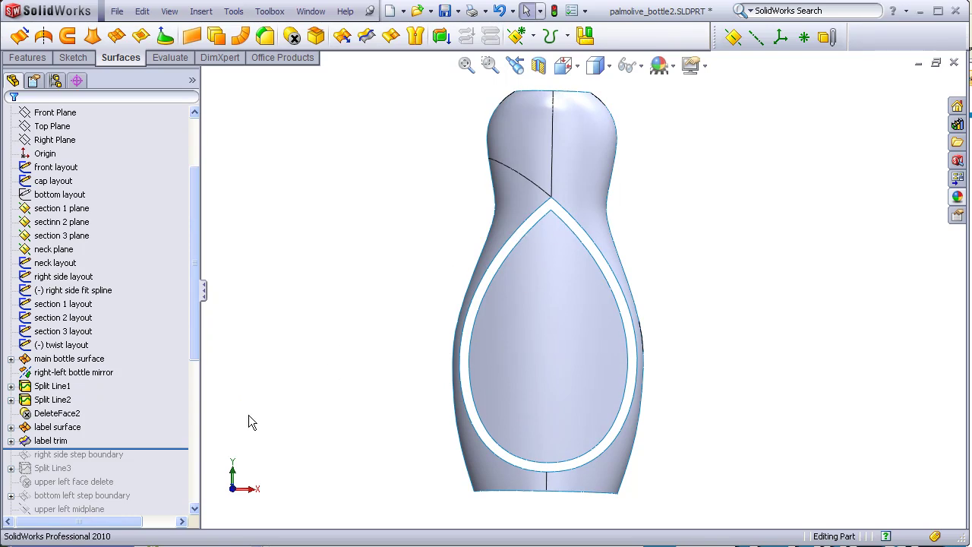
Roll forward past right side step boundary and zoom in to inspect the stepped right edge.
drag(165, 449, 169, 461)
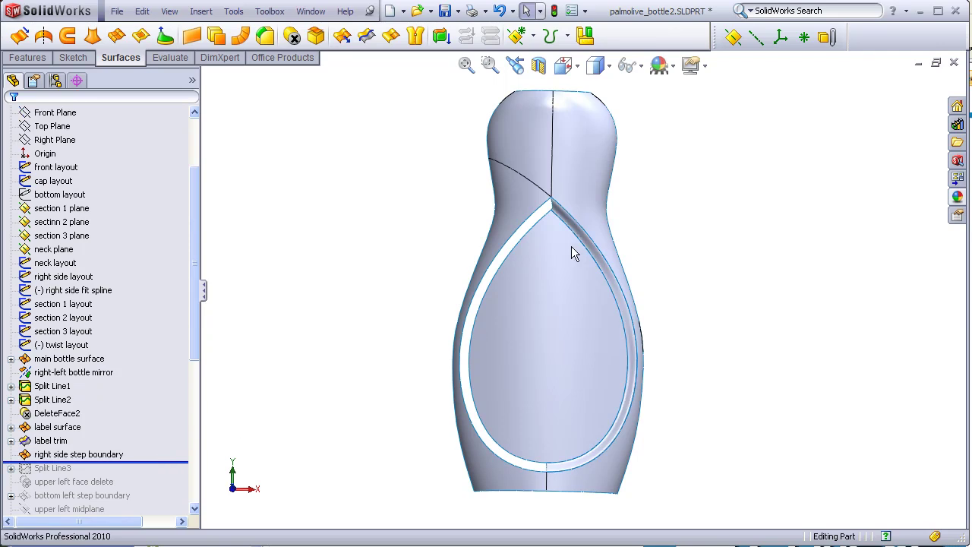
middle_drag(571, 246, 395, 221)
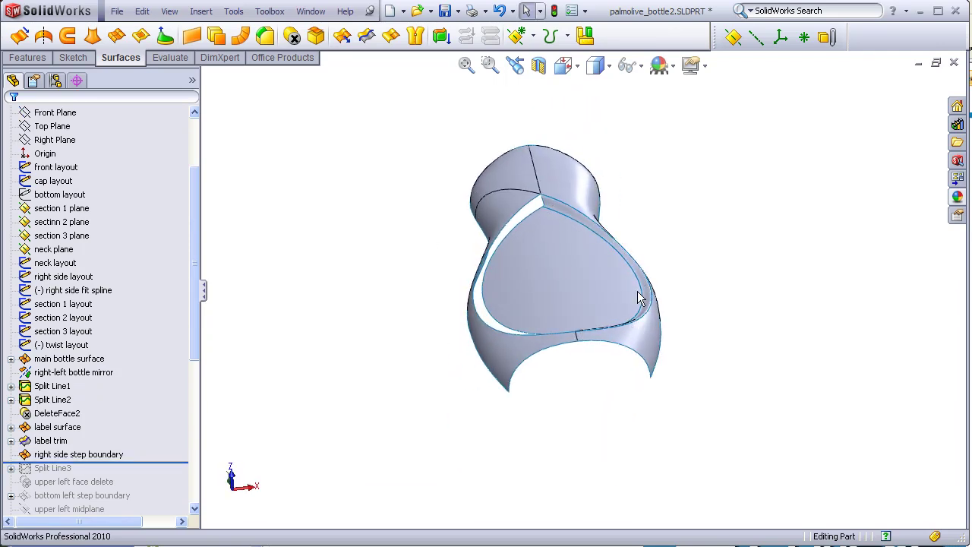
scroll(602, 269, down, 3)
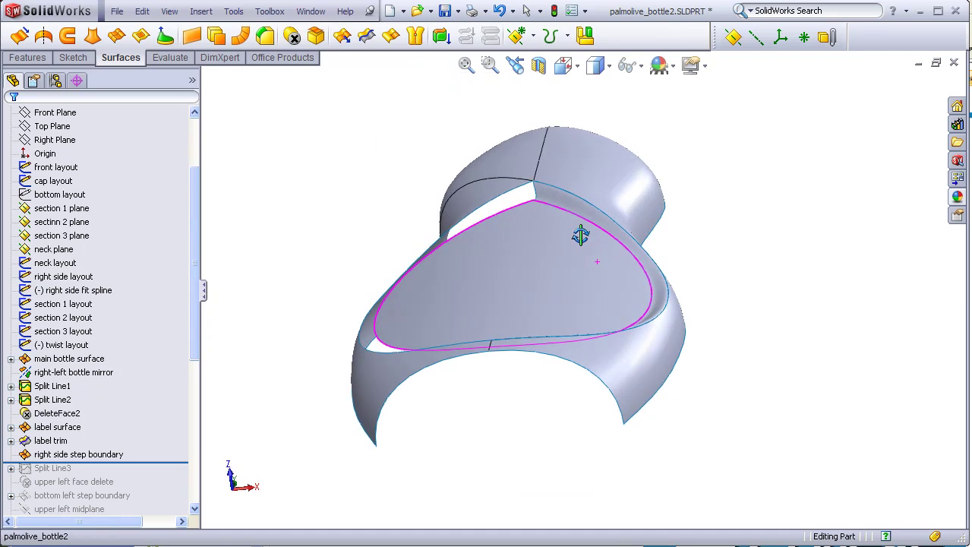
scroll(563, 200, down, 5)
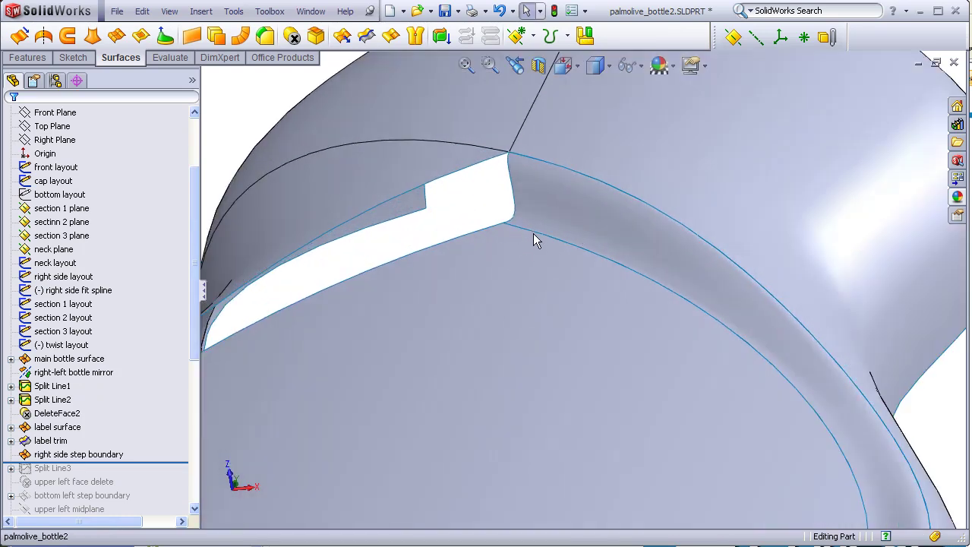
middle_drag(559, 236, 506, 225)
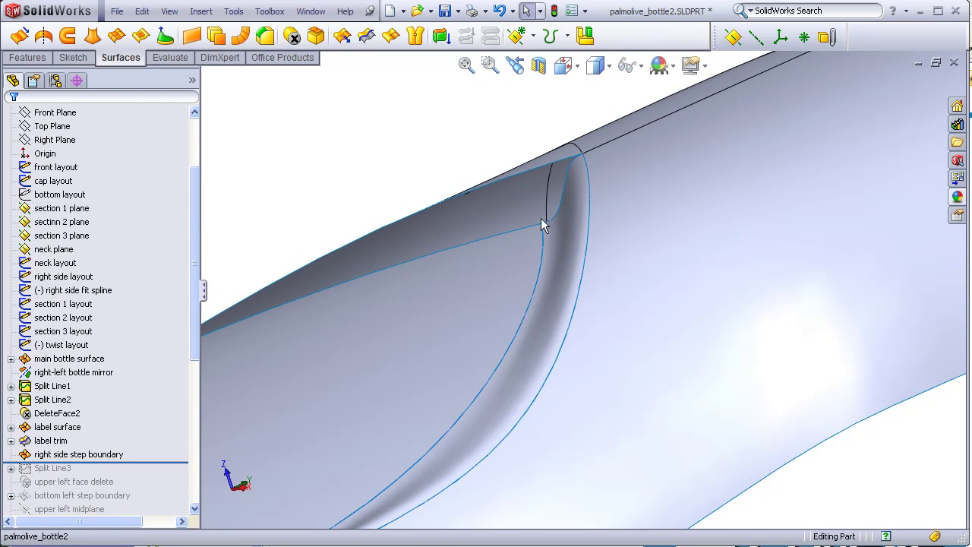
click(572, 66)
From the Front view, roll forward through Split Line3 and upper left face delete.
click(589, 127)
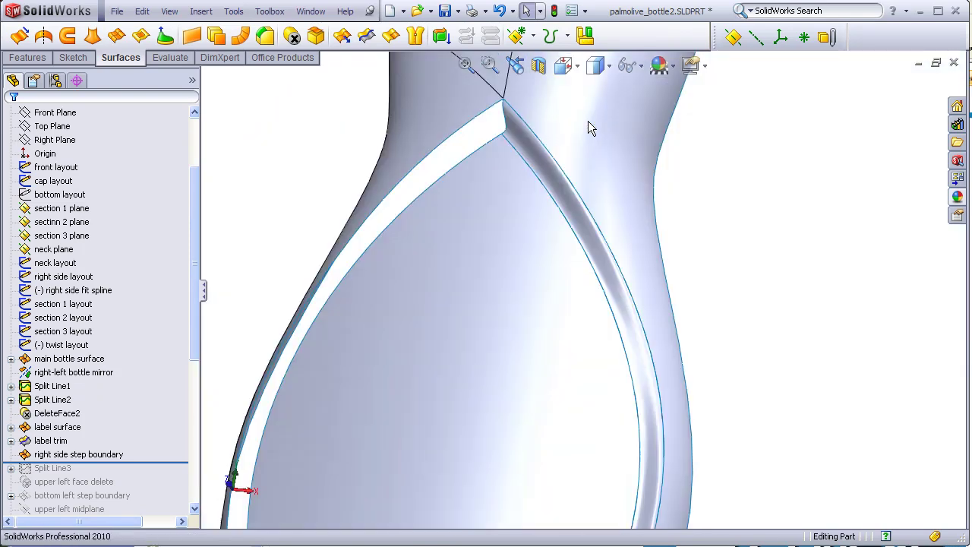
drag(183, 461, 167, 475)
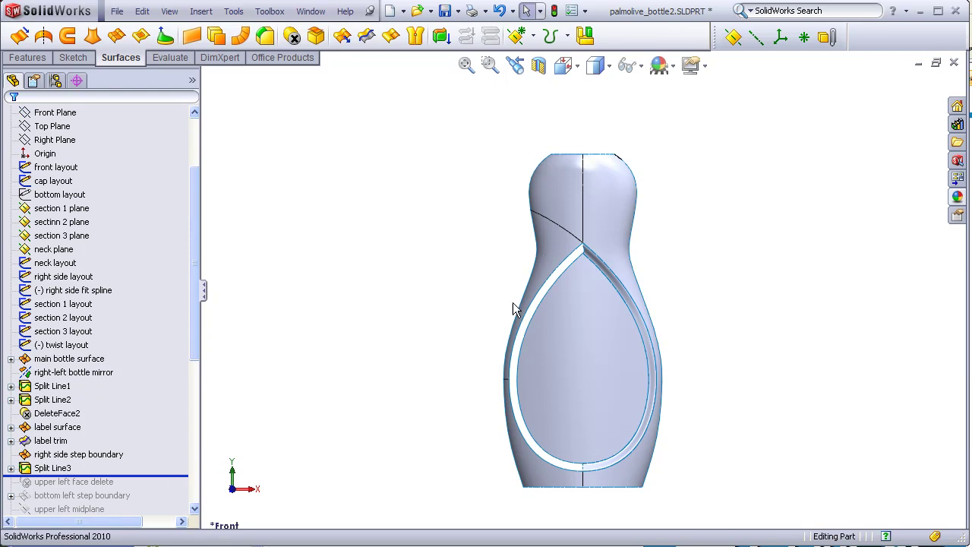
drag(161, 476, 161, 489)
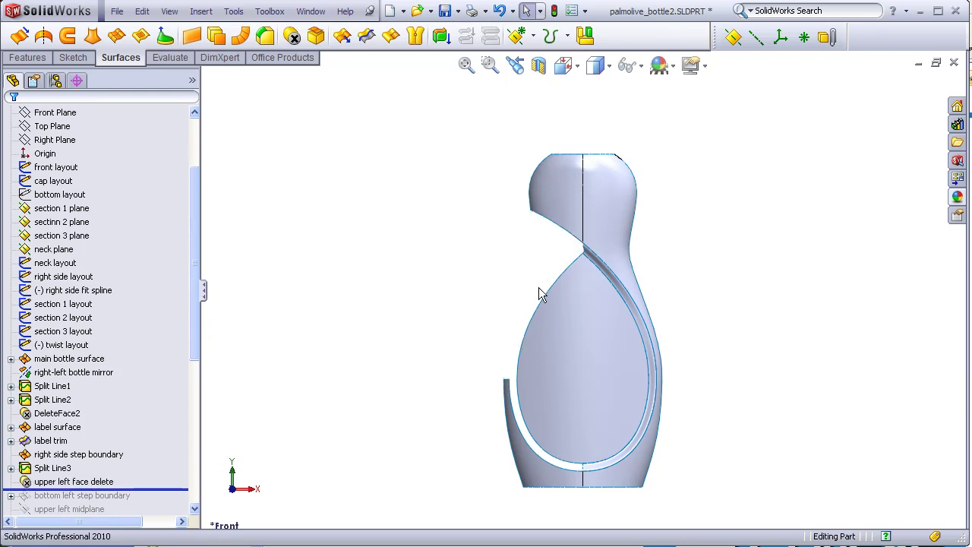
Roll forward to the bottom left step boundary and orbit to inspect both surface gaps.
drag(193, 350, 180, 422)
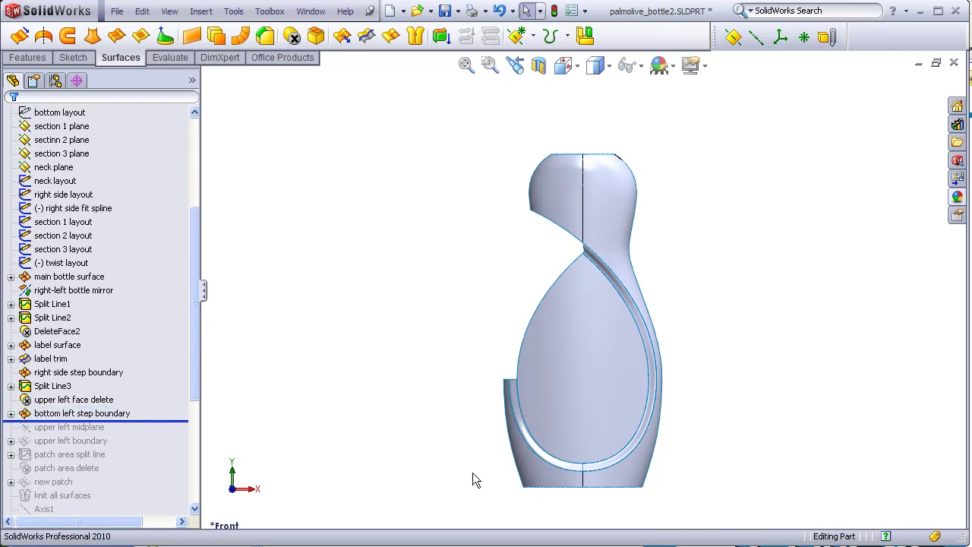
middle_drag(473, 478, 649, 332)
scroll(602, 395, up, 3)
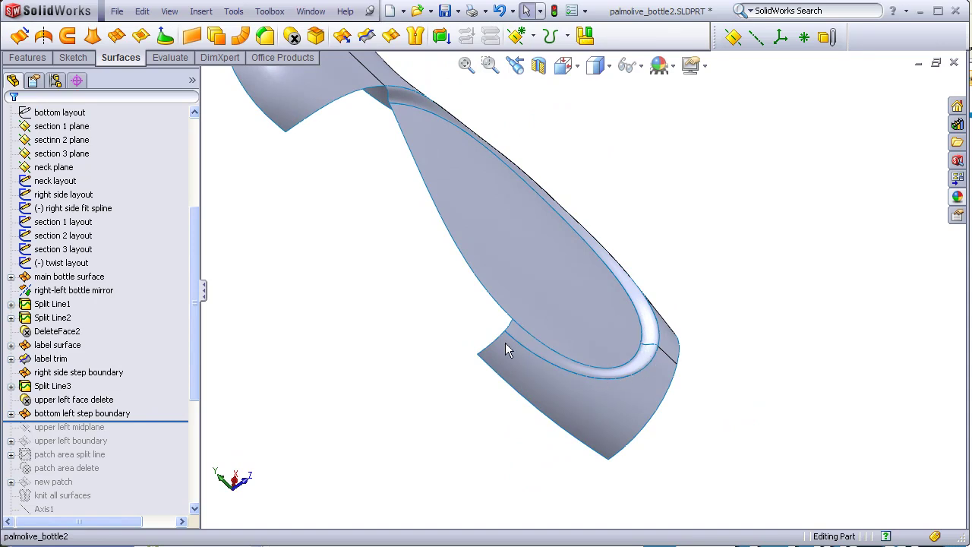
middle_drag(521, 362, 413, 266)
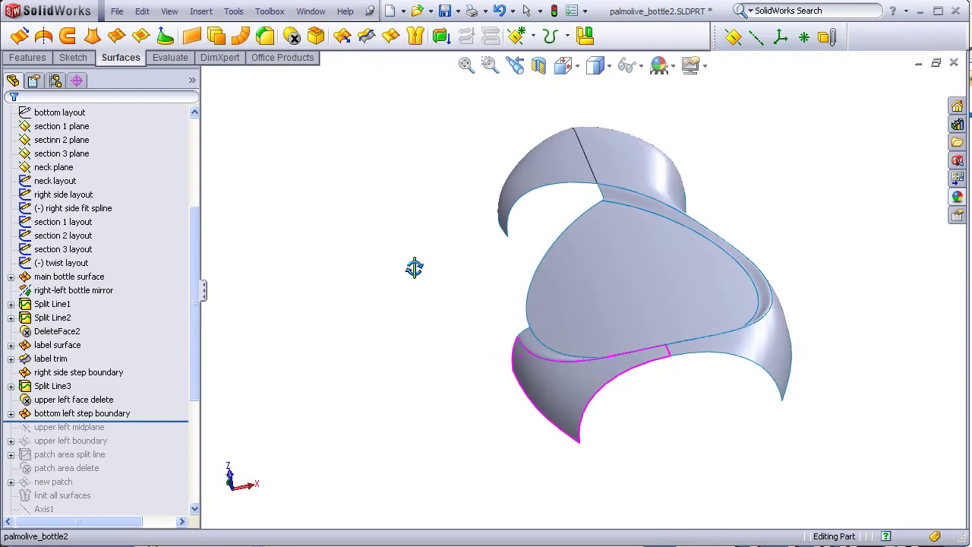
scroll(543, 343, down, 5)
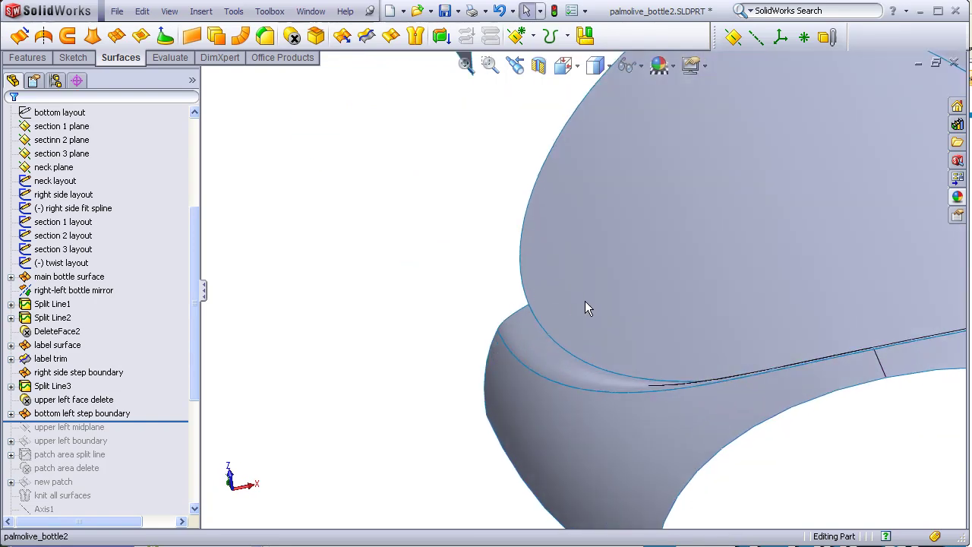
Return to Front view and roll forward through upper left midplane and upper left boundary.
click(578, 67)
click(593, 113)
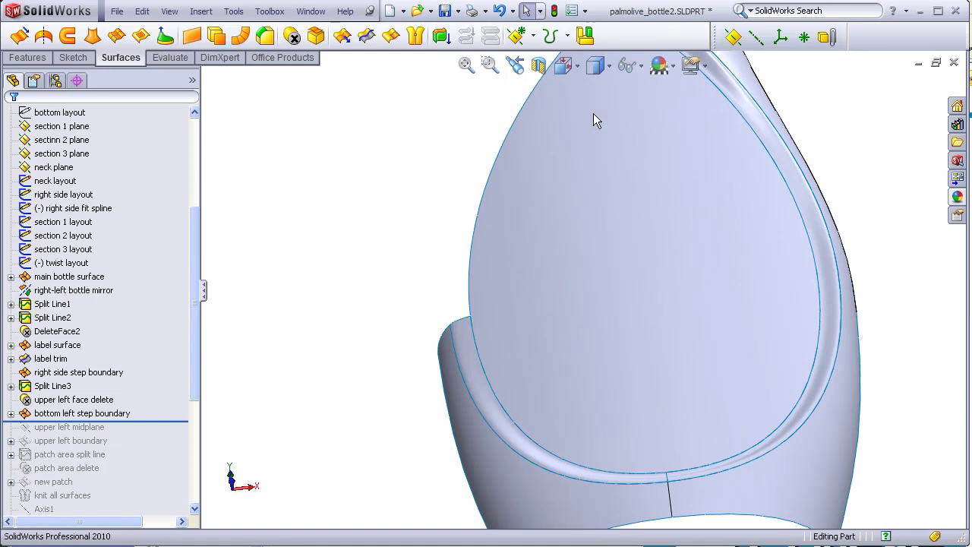
drag(185, 420, 179, 445)
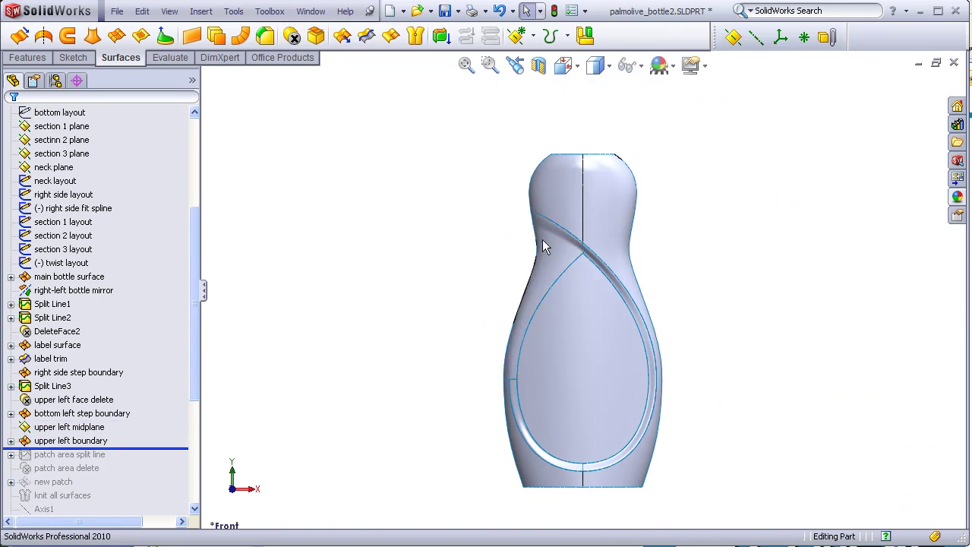
Orbit and zoom to inspect the refilled upper-left side and stepped label rim, then return to Front view.
middle_drag(546, 291, 565, 301)
scroll(546, 272, down, 3)
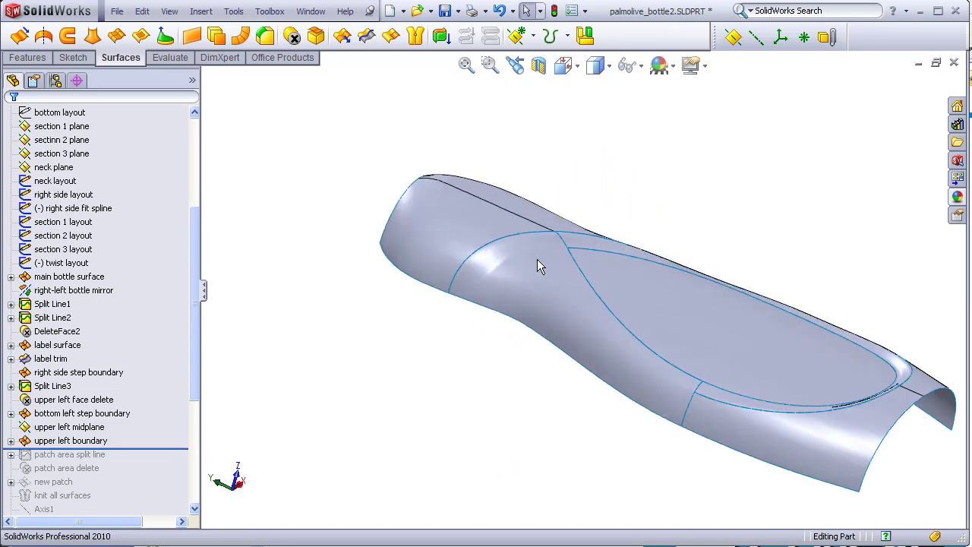
middle_drag(517, 265, 499, 278)
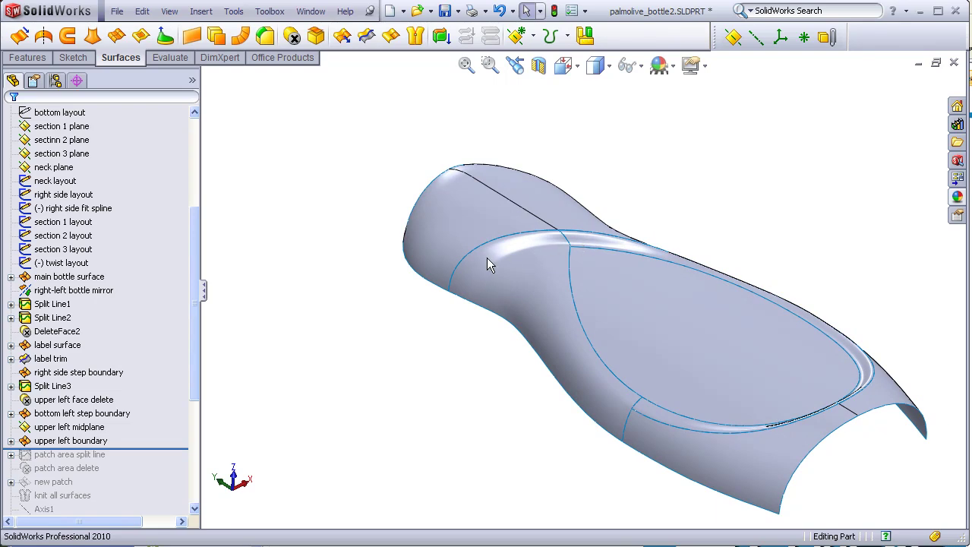
mouse_move(452, 400)
middle_down()
mouse_move(467, 352)
mouse_move(458, 384)
middle_up()
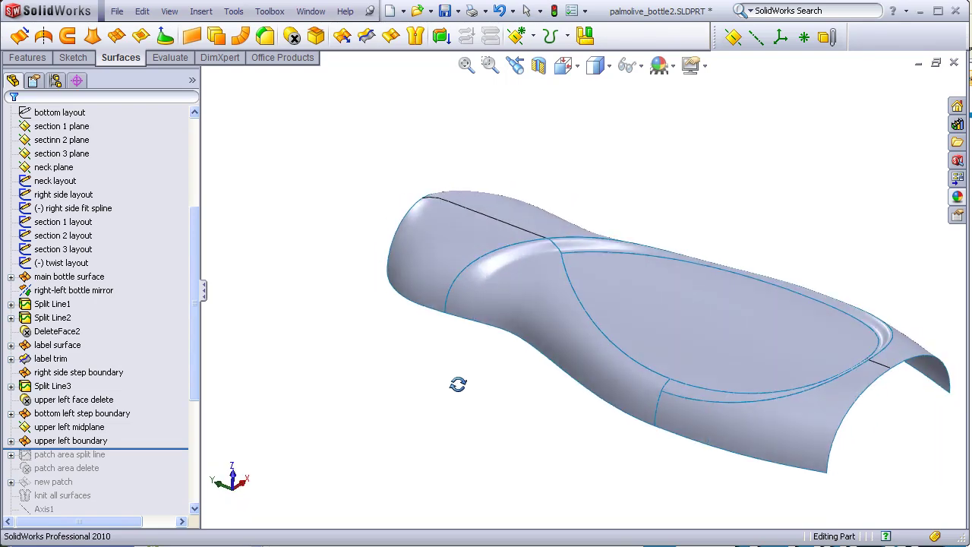
scroll(496, 307, down, 5)
middle_drag(513, 282, 530, 243)
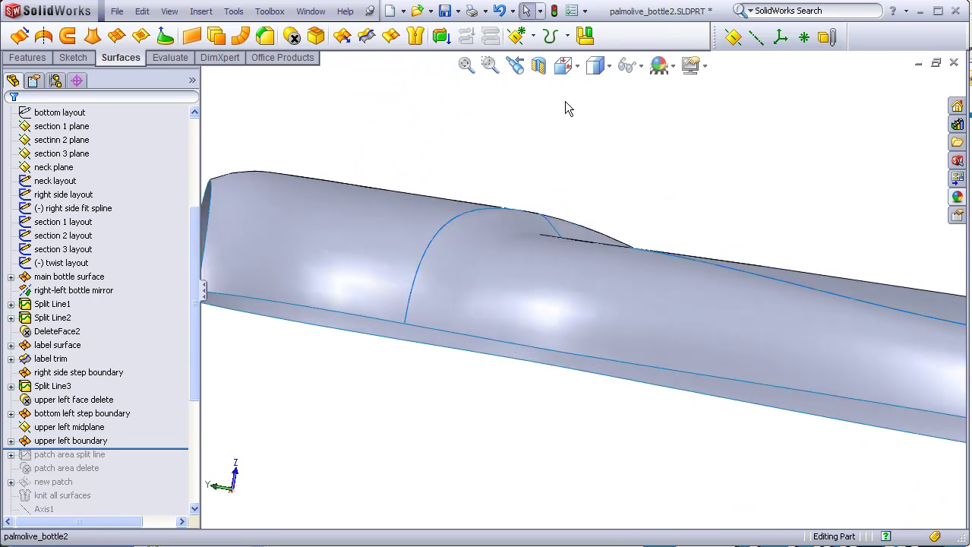
click(595, 65)
click(591, 116)
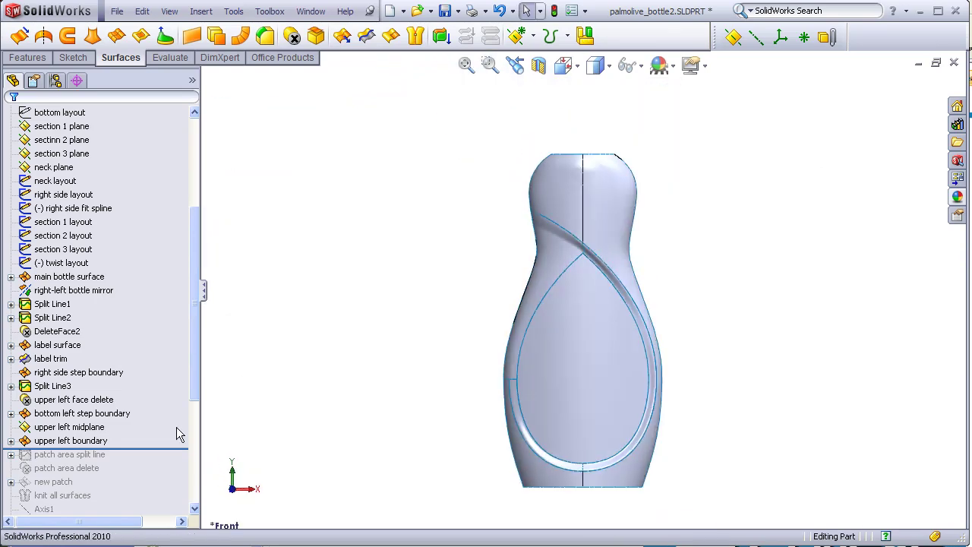
Roll forward through patch area split line, patch area delete and new patch, then return to Front view.
drag(164, 448, 163, 461)
scroll(632, 245, down, 1)
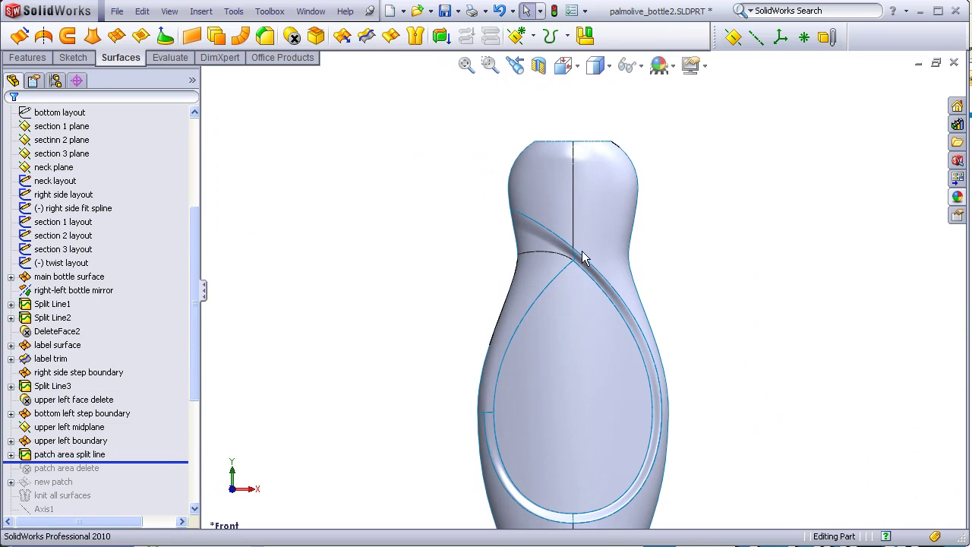
drag(173, 461, 123, 488)
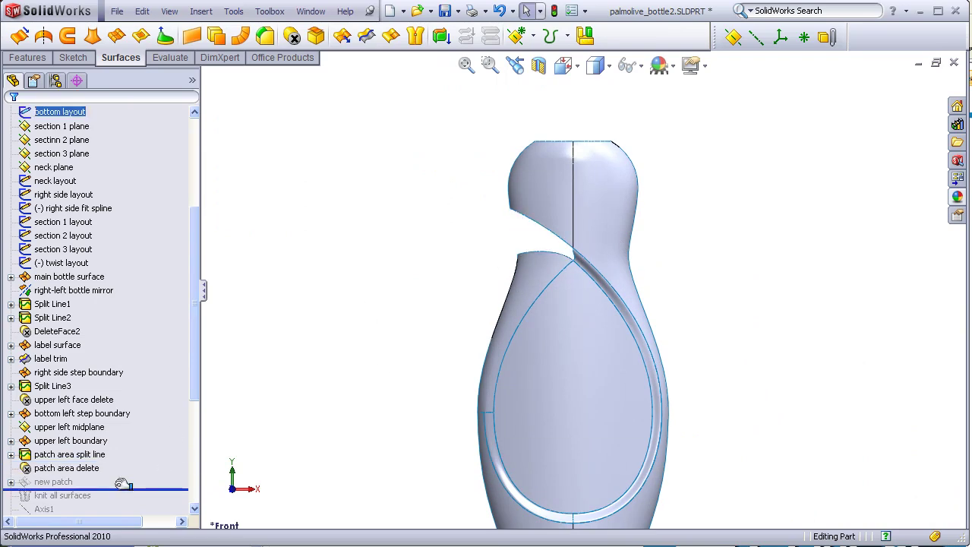
scroll(545, 248, down, 2)
middle_drag(545, 249, 590, 148)
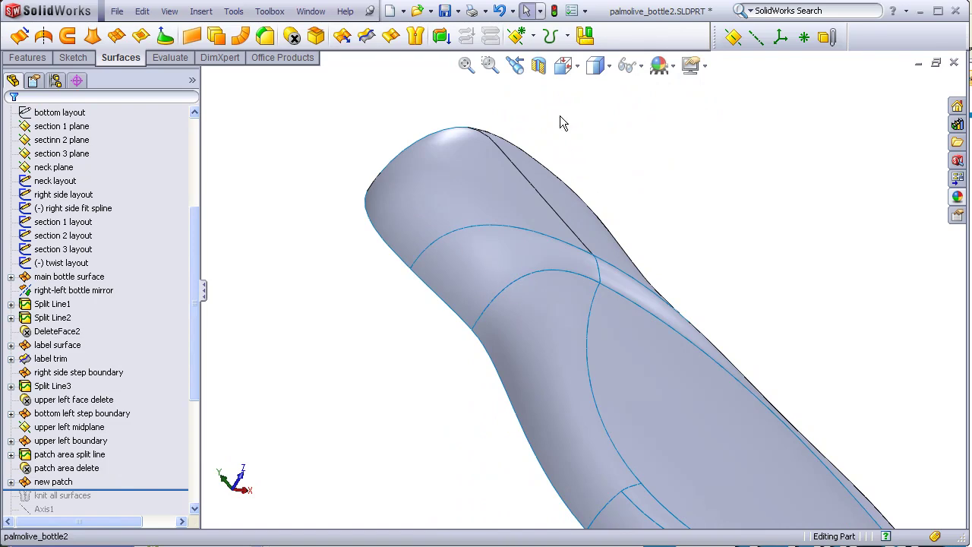
click(566, 66)
click(607, 123)
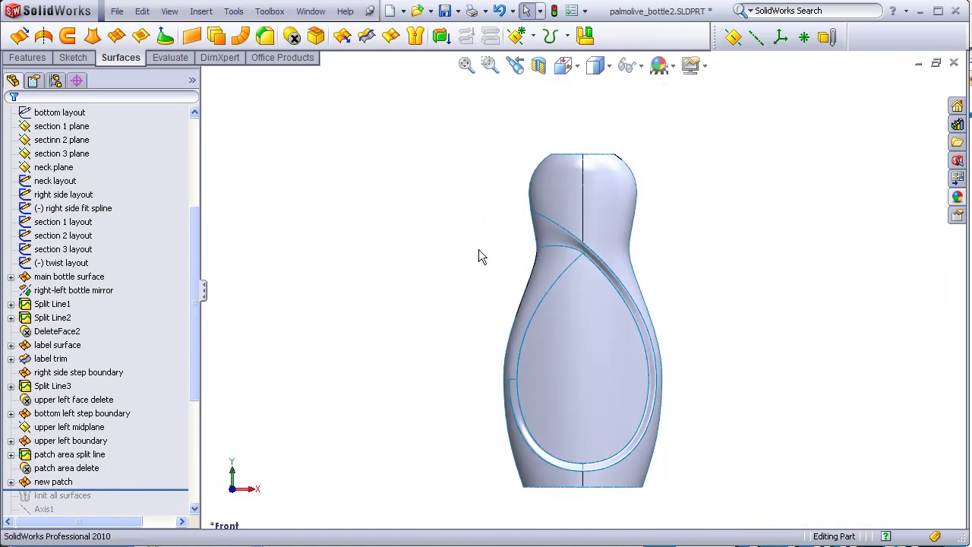
Roll the history forward past knit all surfaces, Axis1 and the front-back circular pattern.
scroll(192, 448, down, 4)
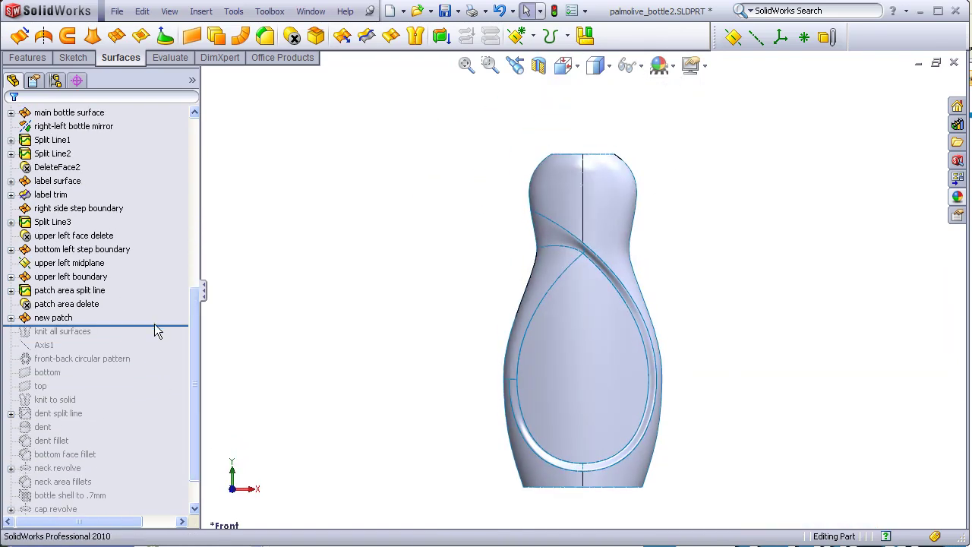
drag(154, 325, 152, 351)
middle_drag(302, 370, 449, 382)
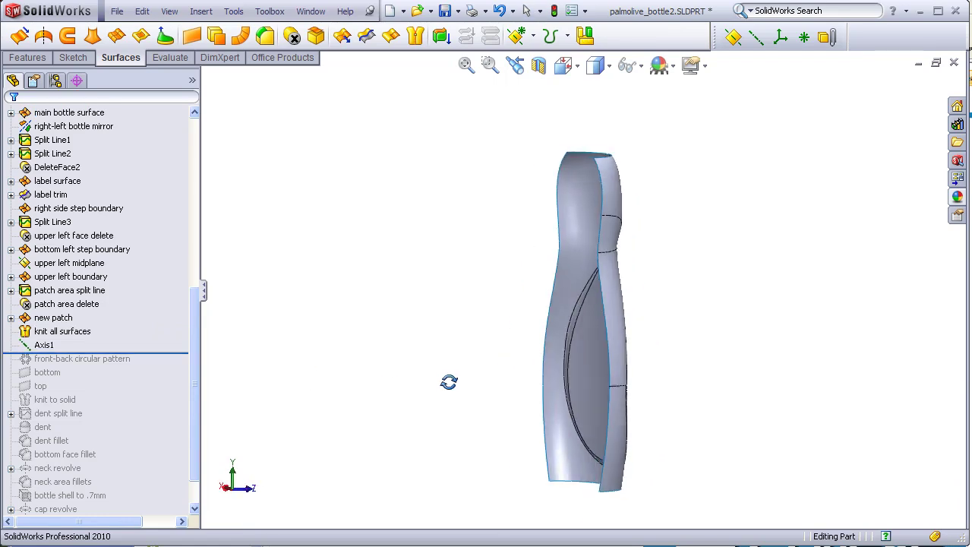
drag(152, 352, 150, 366)
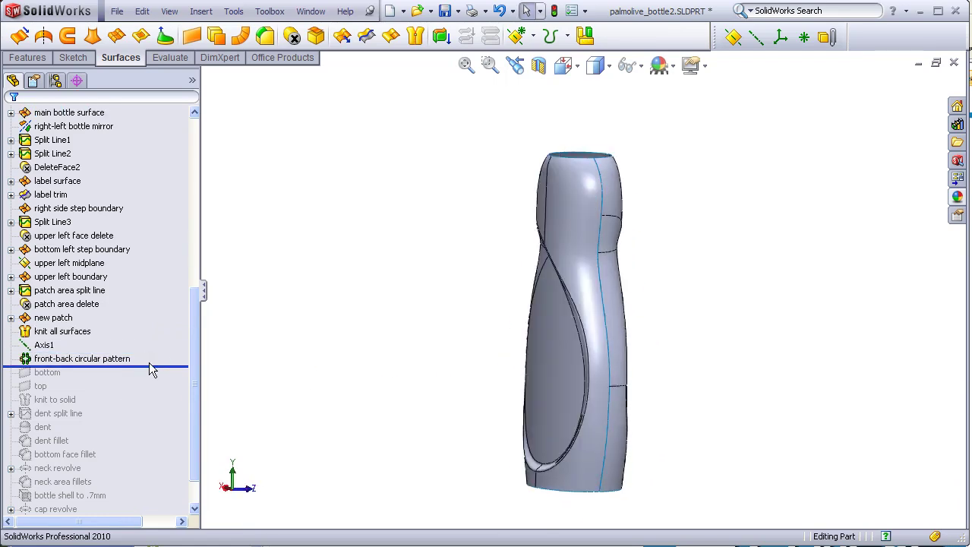
middle_drag(377, 390, 228, 383)
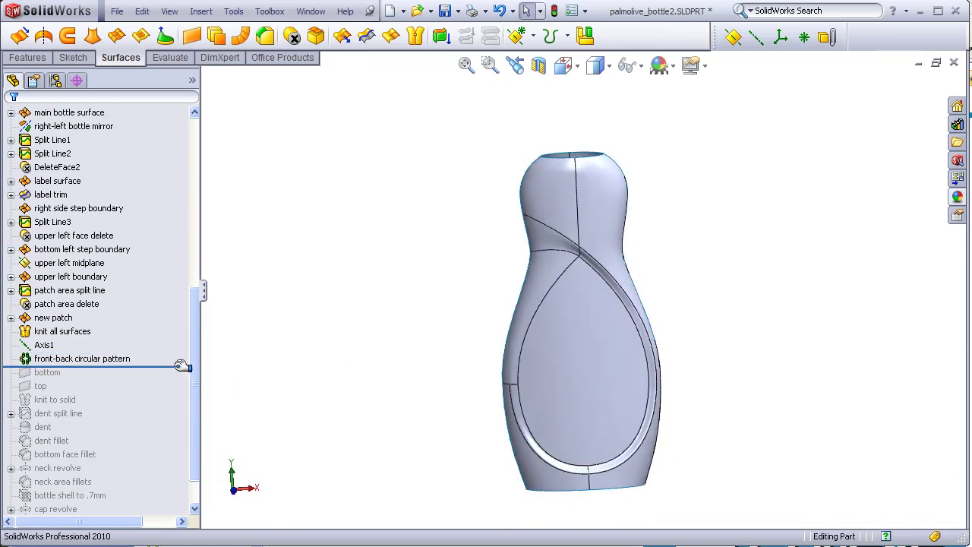
Roll forward through bottom, top and knit to solid, checking the closed end faces.
drag(182, 366, 174, 407)
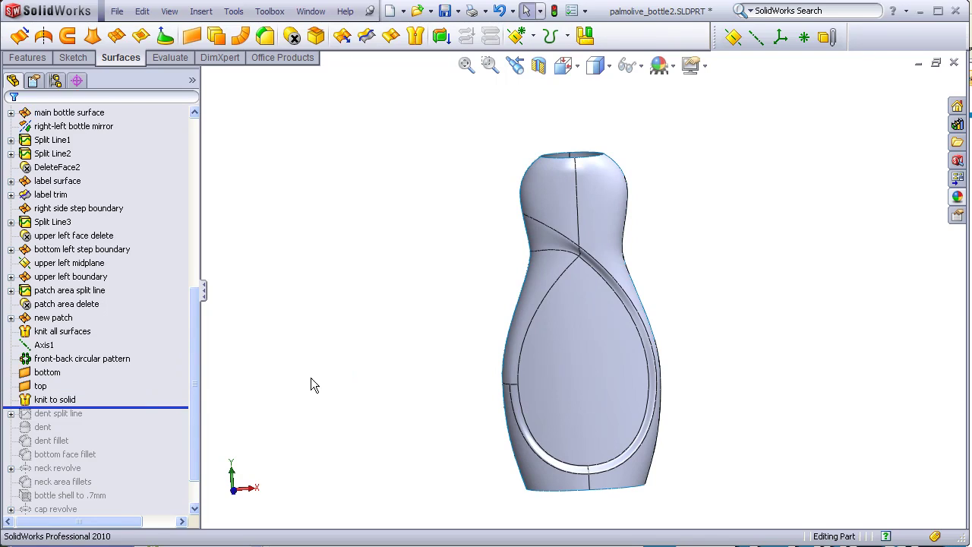
middle_drag(368, 360, 567, 221)
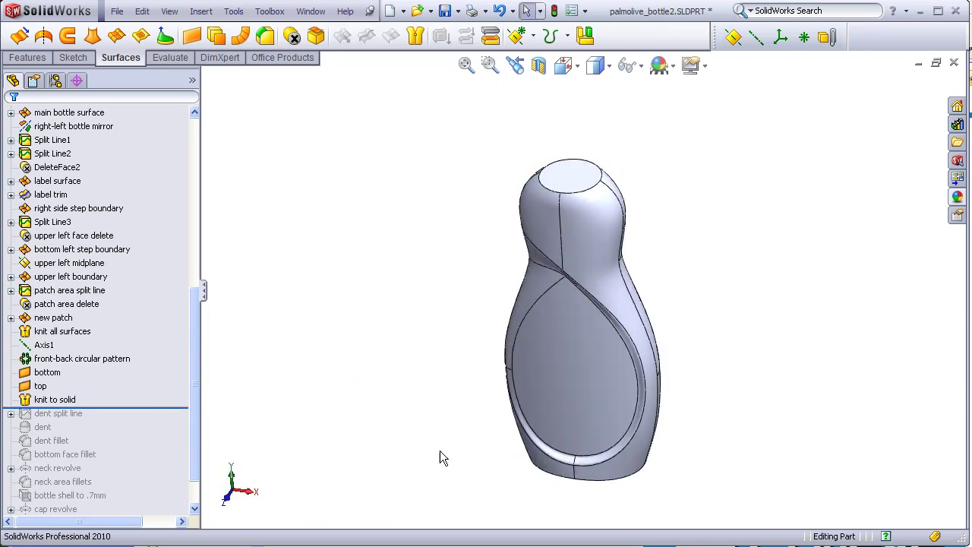
middle_drag(445, 458, 449, 412)
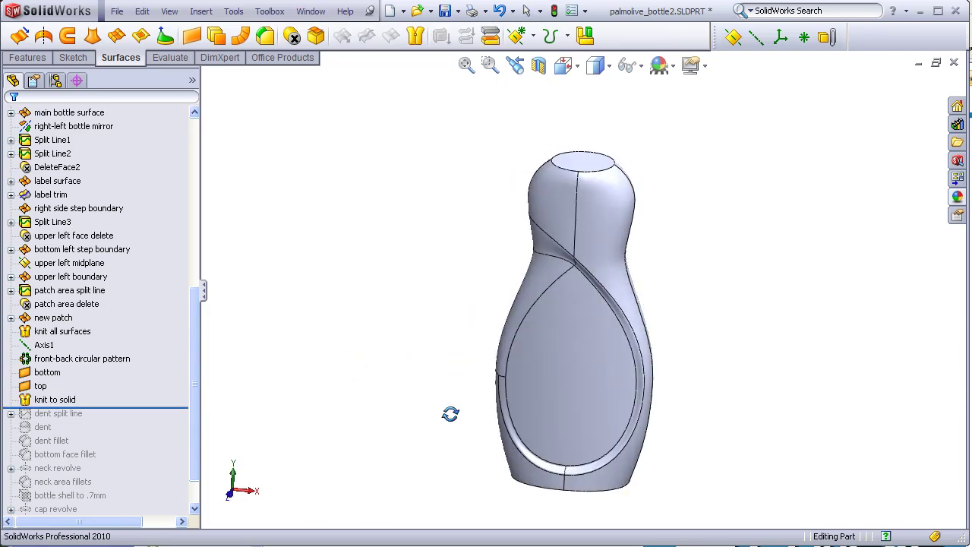
click(180, 415)
Roll forward past the dent, dent fillet, neck revolve and 0.7 mm shell, viewing base and neck.
drag(181, 414, 177, 449)
middle_drag(349, 384, 347, 312)
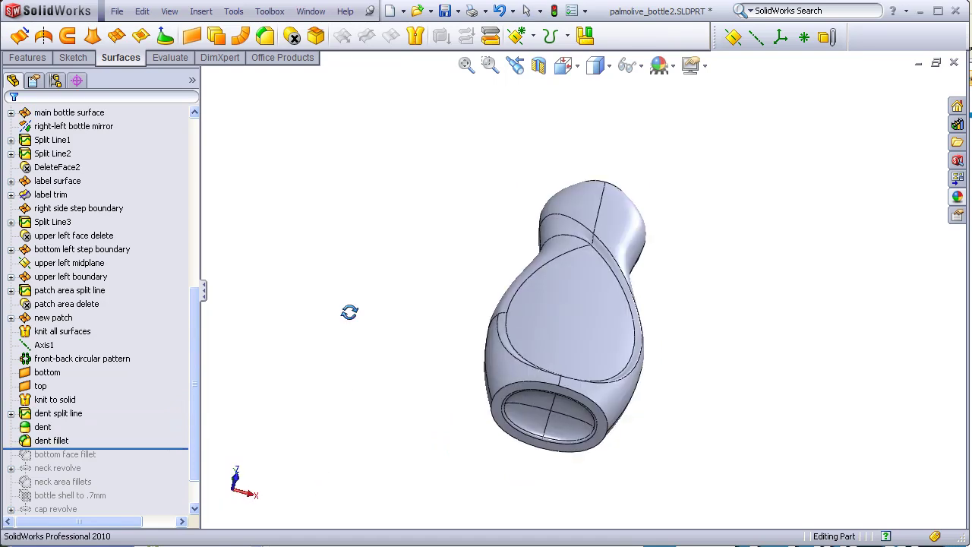
click(188, 448)
drag(188, 447, 171, 465)
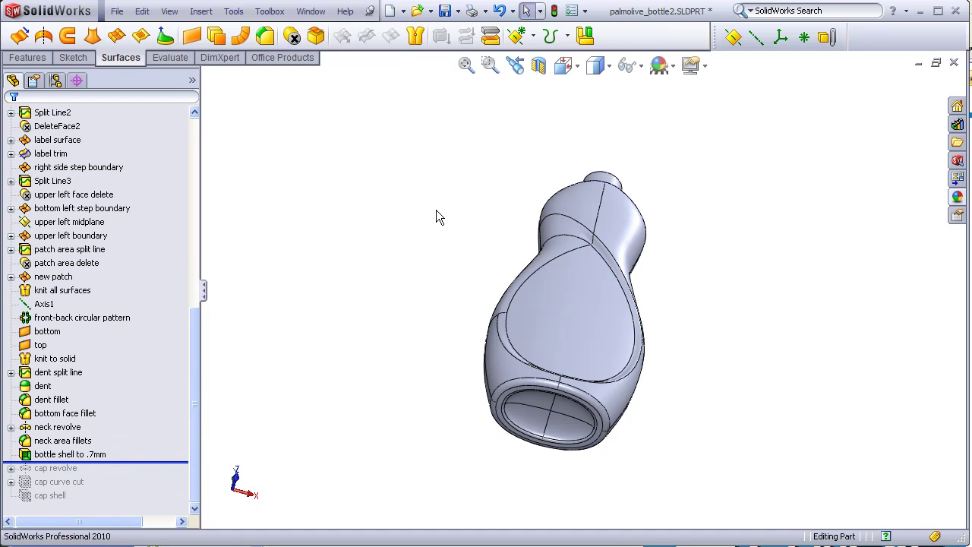
middle_drag(436, 215, 383, 447)
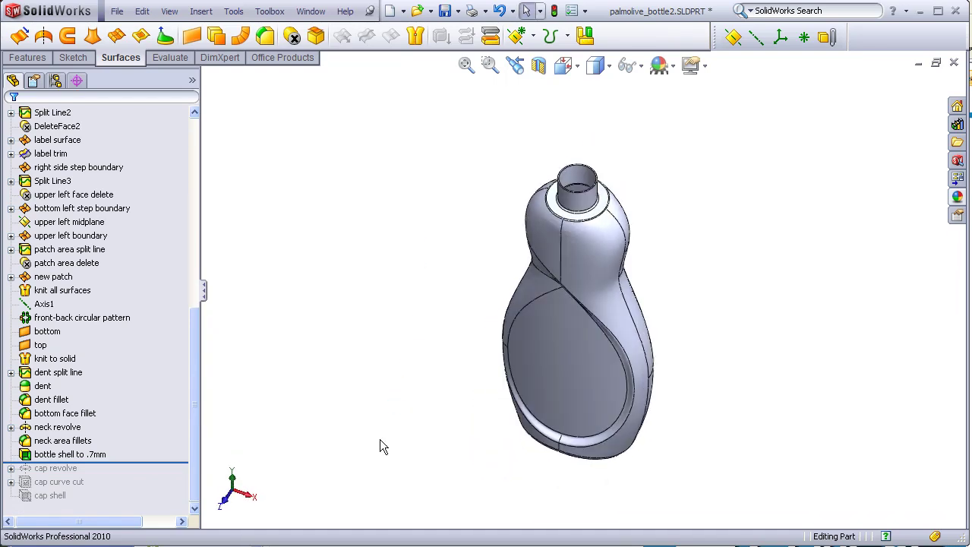